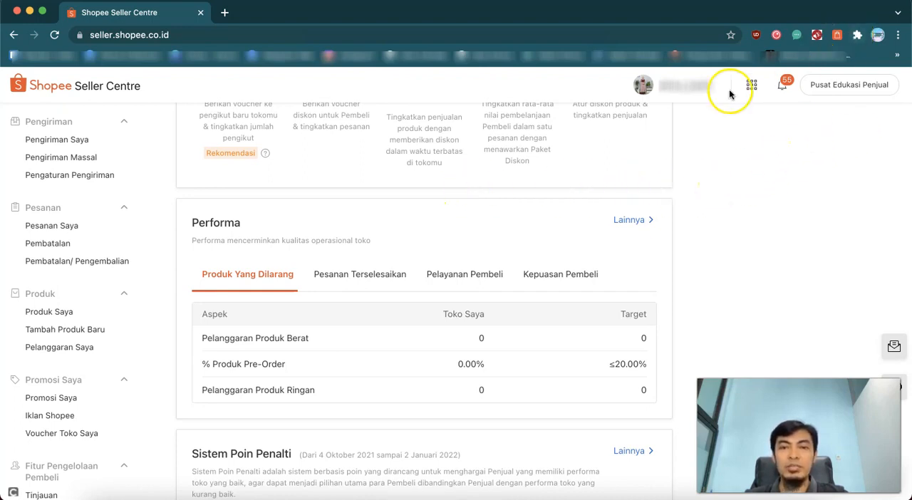
# Open the keyword analysis campaign list in the Shopeasy Plus extension
pyautogui.click(837, 35)
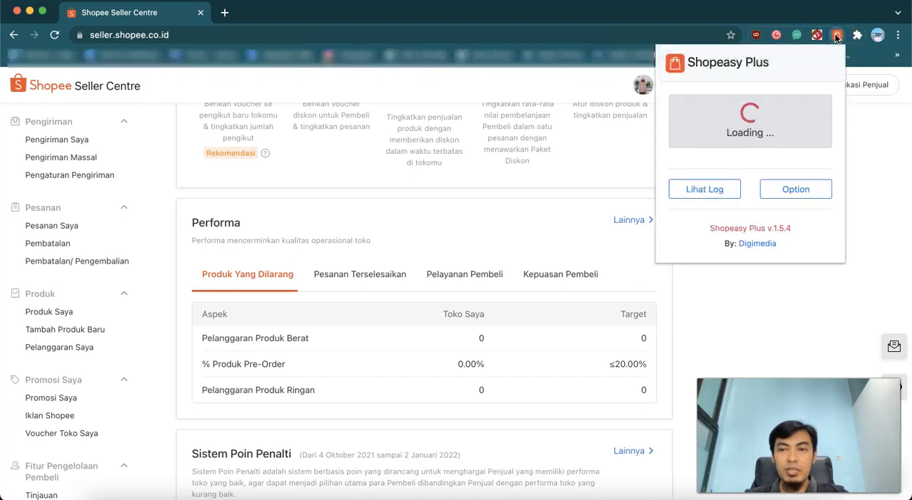
pyautogui.click(760, 108)
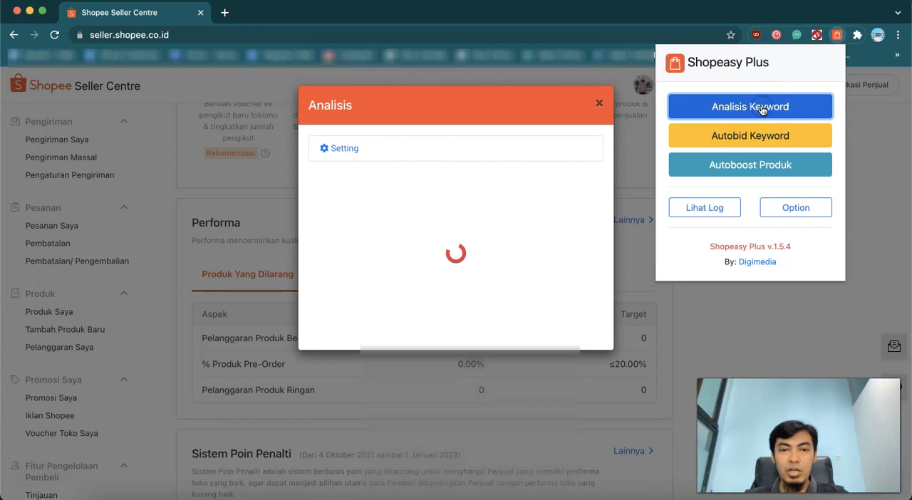
pyautogui.click(591, 105)
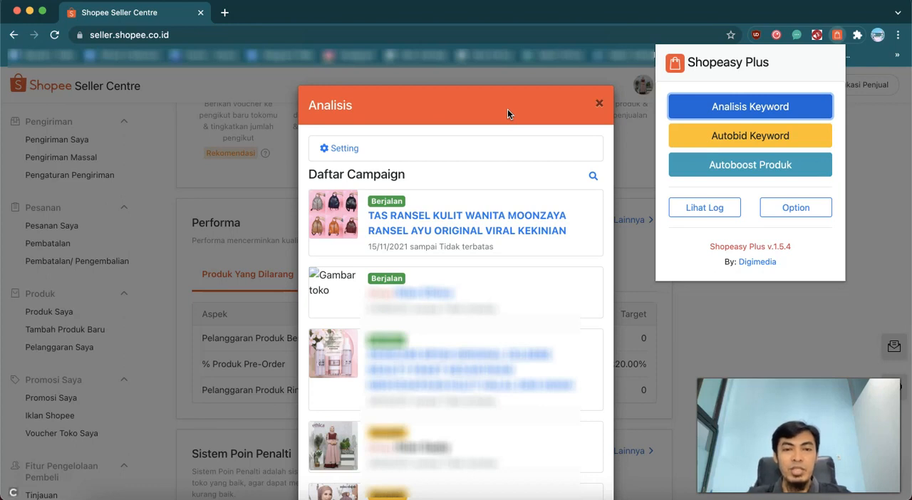
# Review the autobid interval and network rate options in the extension's settings, and return to the campaign list
pyautogui.click(345, 149)
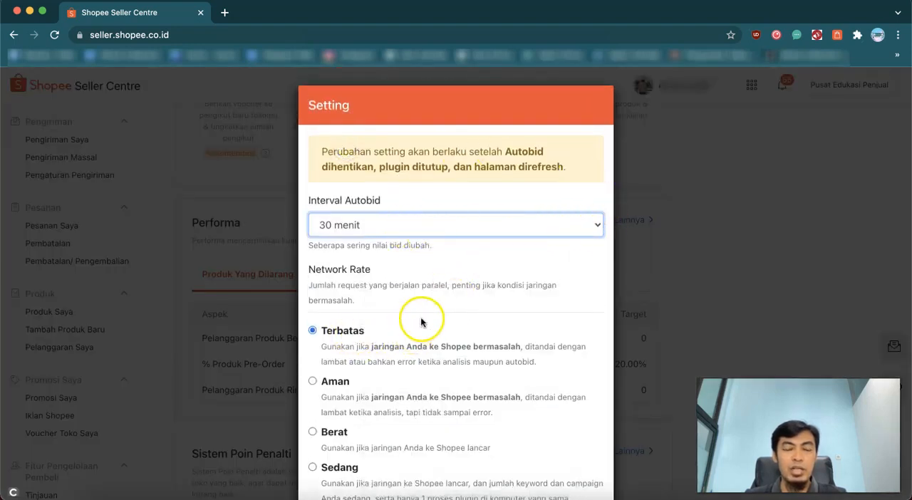
pyautogui.scroll(-1, 452, 311)
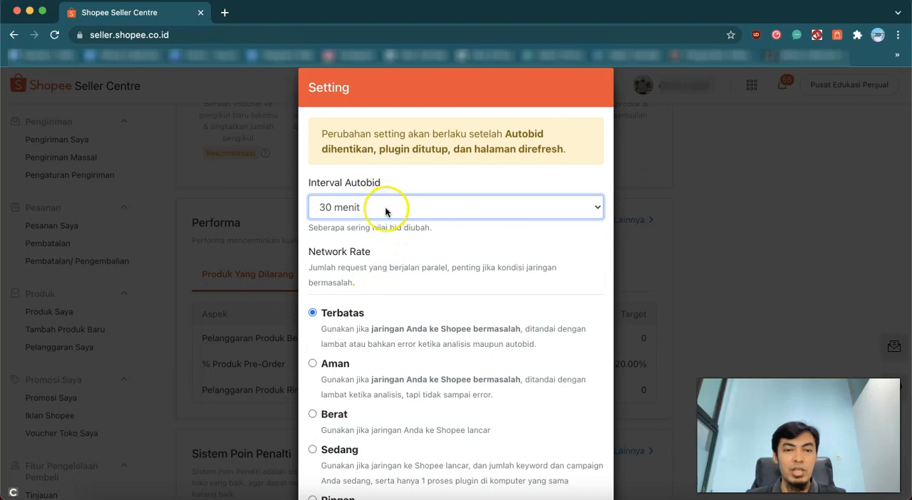
pyautogui.scroll(-5, 432, 320)
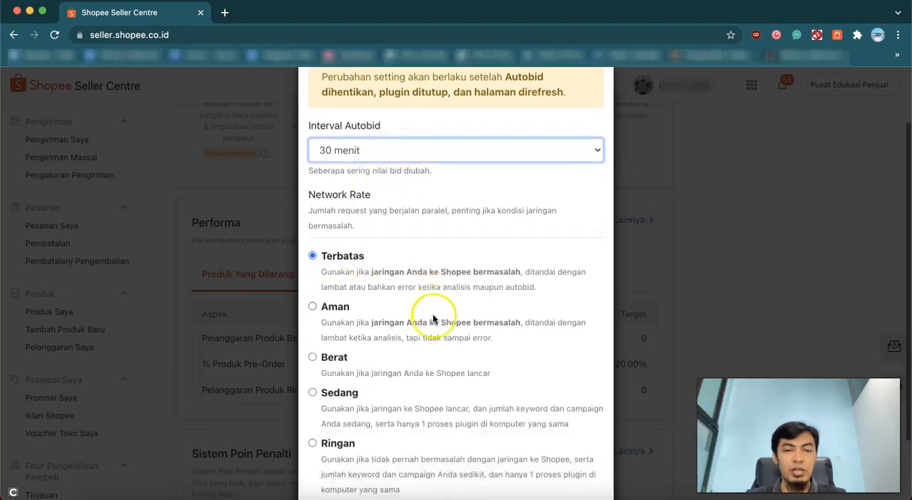
pyautogui.scroll(3, 509, 372)
pyautogui.scroll(-3, 509, 372)
pyautogui.click(578, 461)
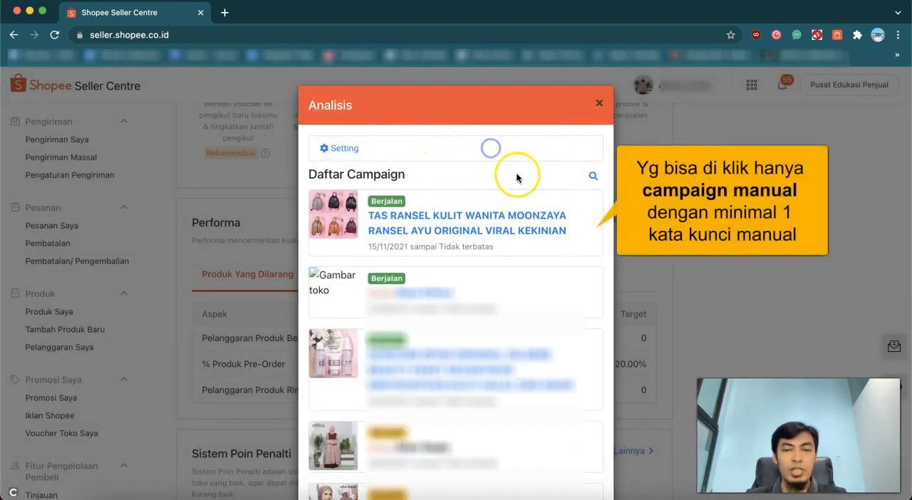
# Open the analysis for the "TAS RANSEL KULIT WANITA MOONZAYA" campaign and look up keyword recommendations for "tas wanita"
pyautogui.click(504, 219)
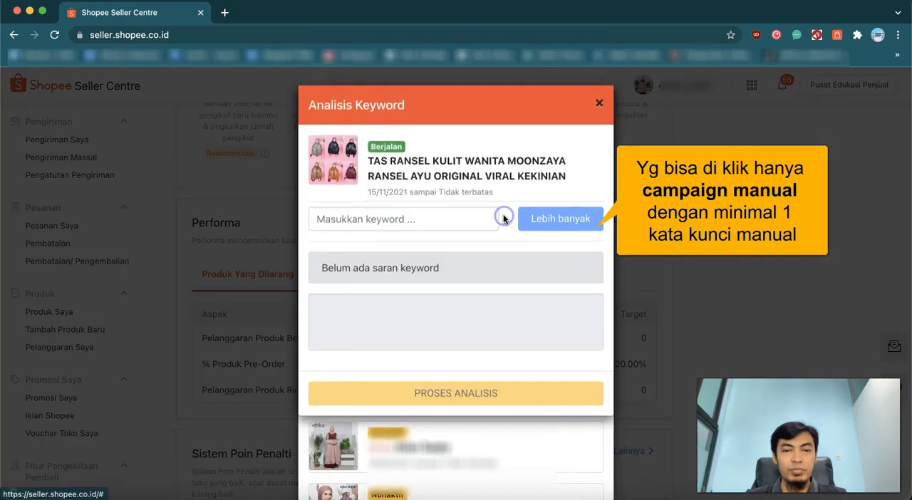
pyautogui.click(435, 223)
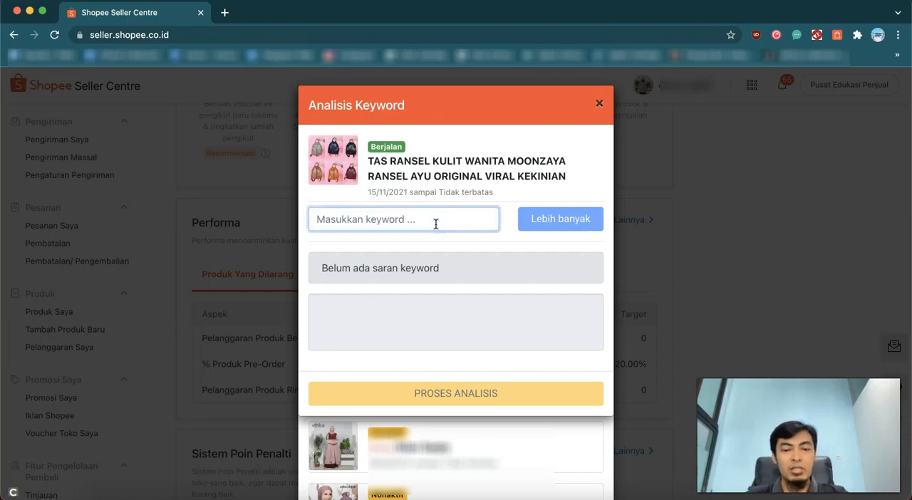
pyautogui.write('tas wanita')
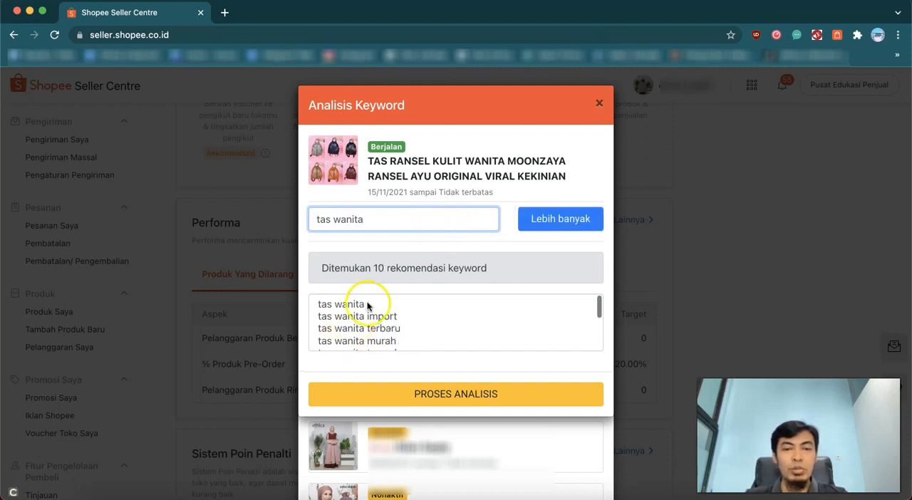
pyautogui.scroll(-5, 388, 305)
pyautogui.scroll(5, 387, 306)
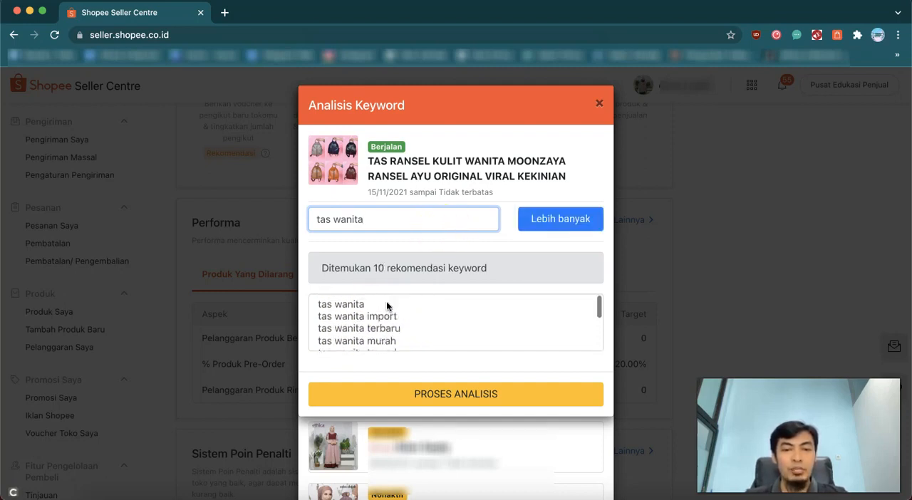
pyautogui.scroll(-5, 383, 314)
pyautogui.scroll(5, 428, 315)
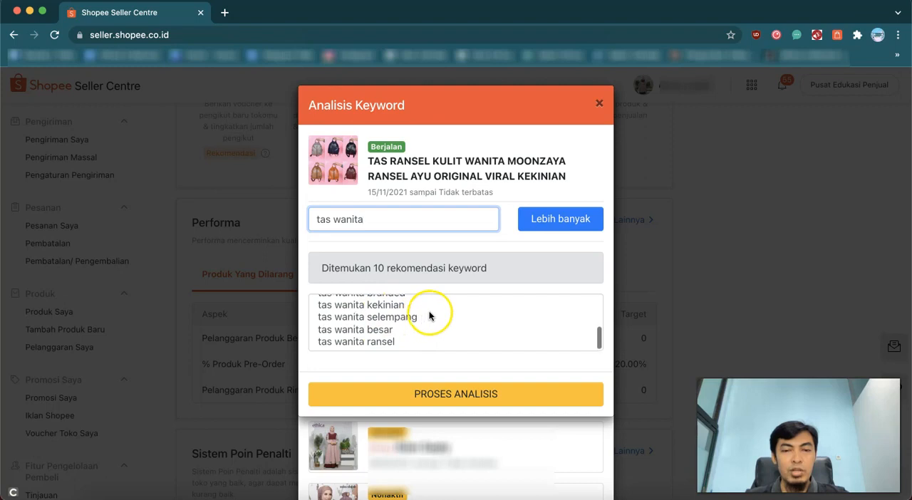
# Load more keyword recommendations for "tas wanita" and browse the extended list
pyautogui.click(563, 224)
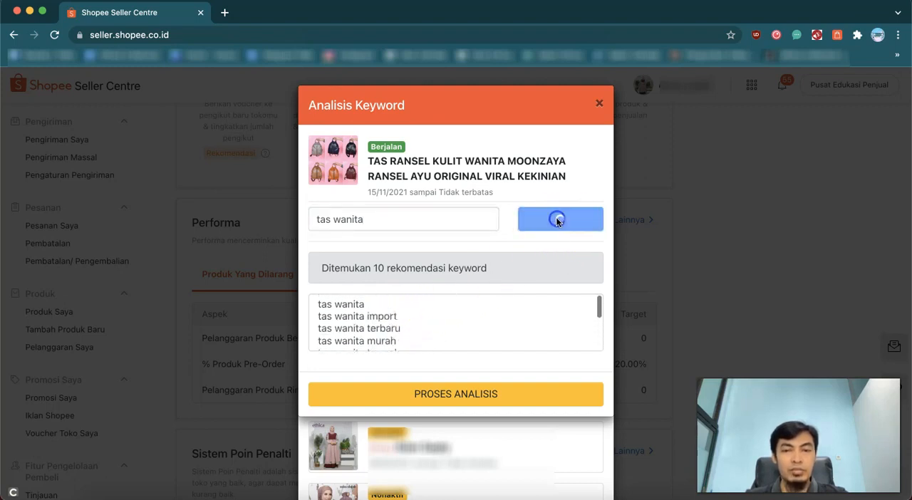
pyautogui.moveTo(372, 269); pyautogui.dragTo(405, 271)
pyautogui.scroll(-10, 427, 306)
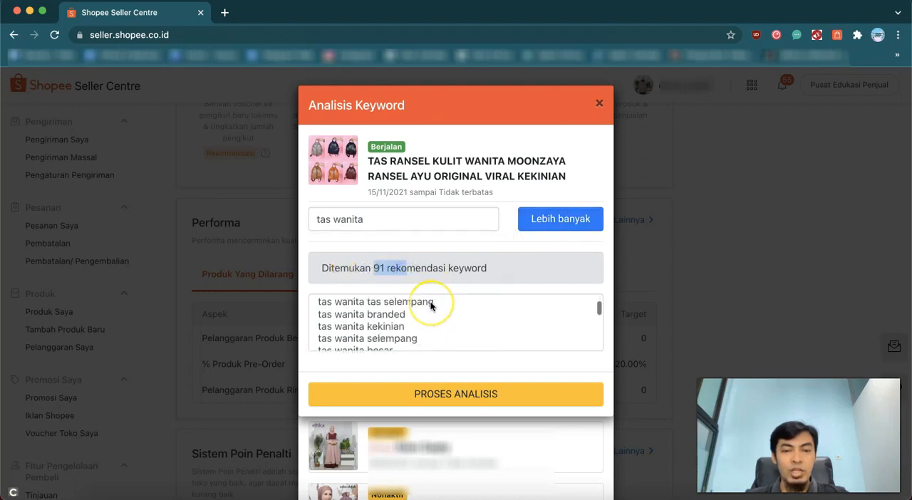
pyautogui.scroll(-10, 431, 306)
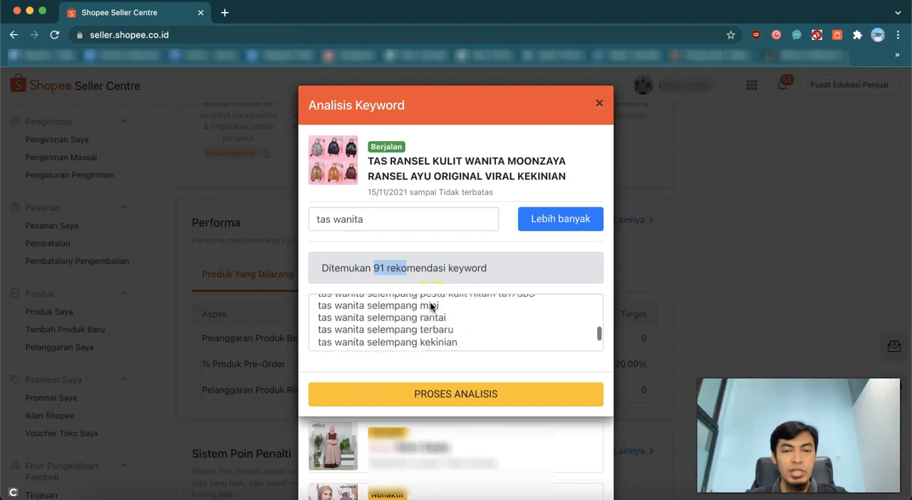
pyautogui.scroll(15, 430, 307)
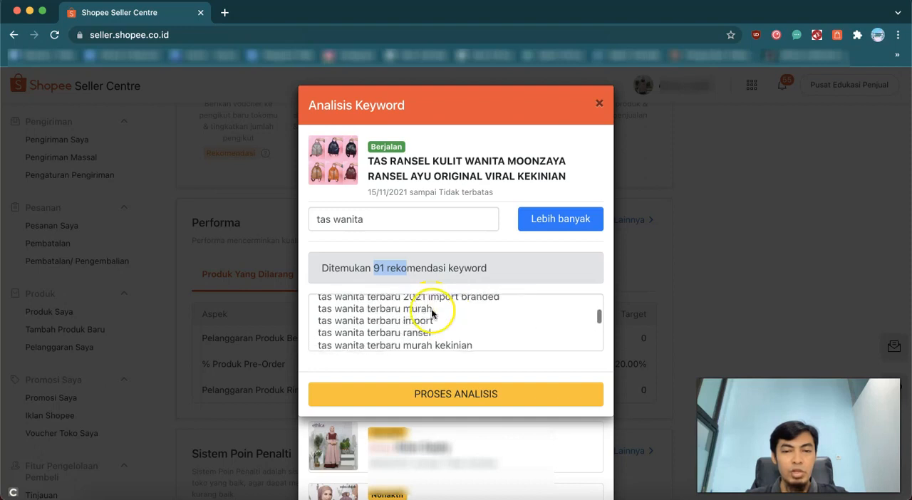
# Expand the keyword recommendations three more times, browse the list and leave the campaign's analysis
pyautogui.click(558, 224)
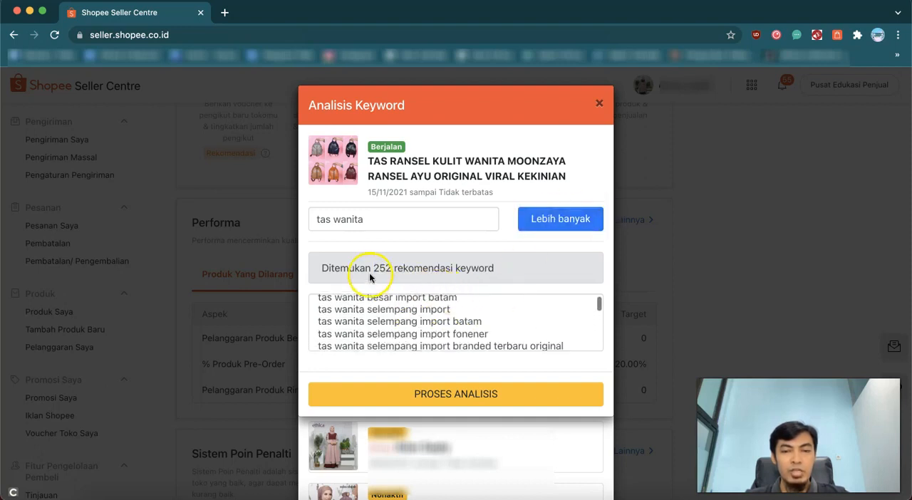
pyautogui.scroll(-3, 448, 326)
pyautogui.scroll(-4, 448, 327)
pyautogui.scroll(6, 447, 328)
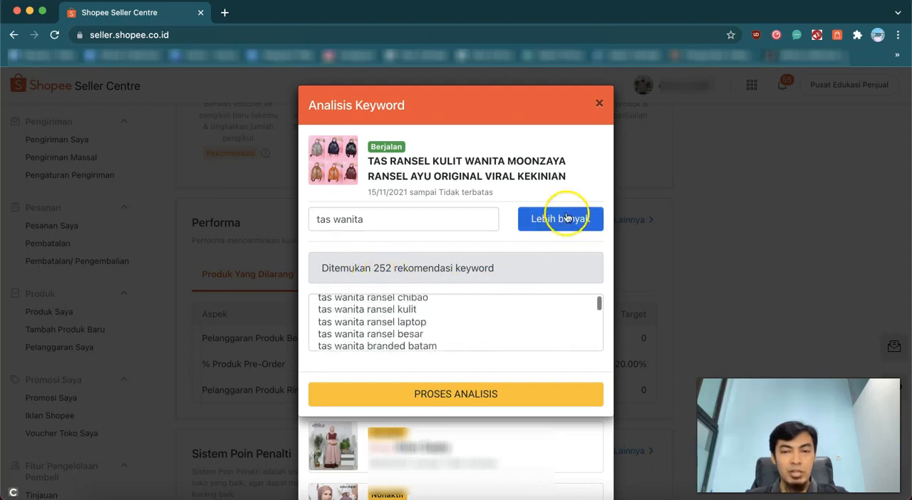
pyautogui.click(555, 221)
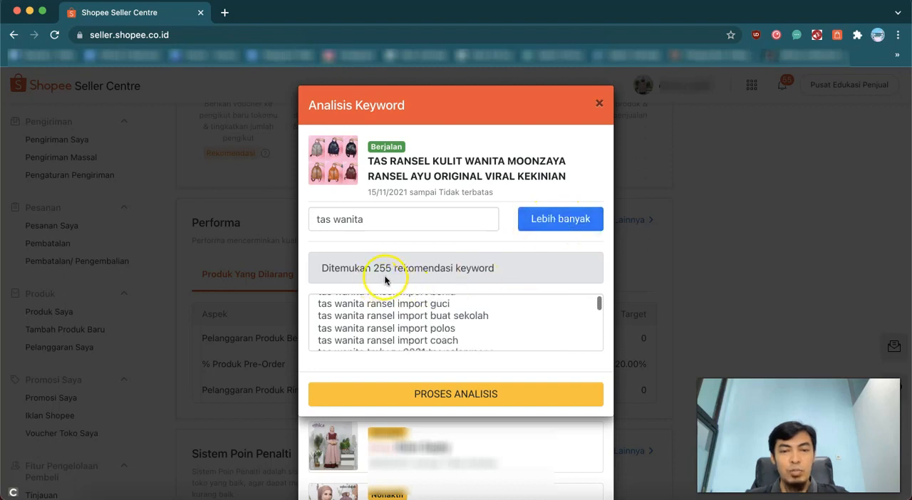
pyautogui.click(560, 225)
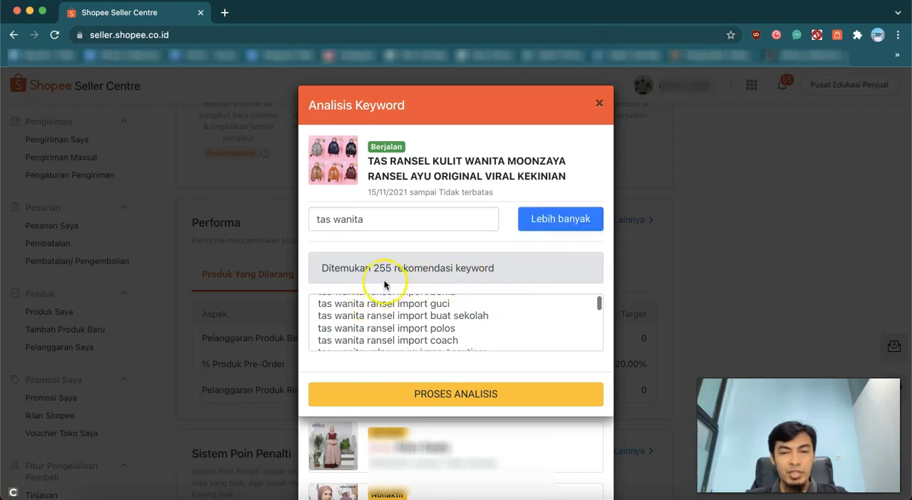
pyautogui.scroll(3, 449, 308)
pyautogui.moveTo(597, 307); pyautogui.dragTo(597, 347)
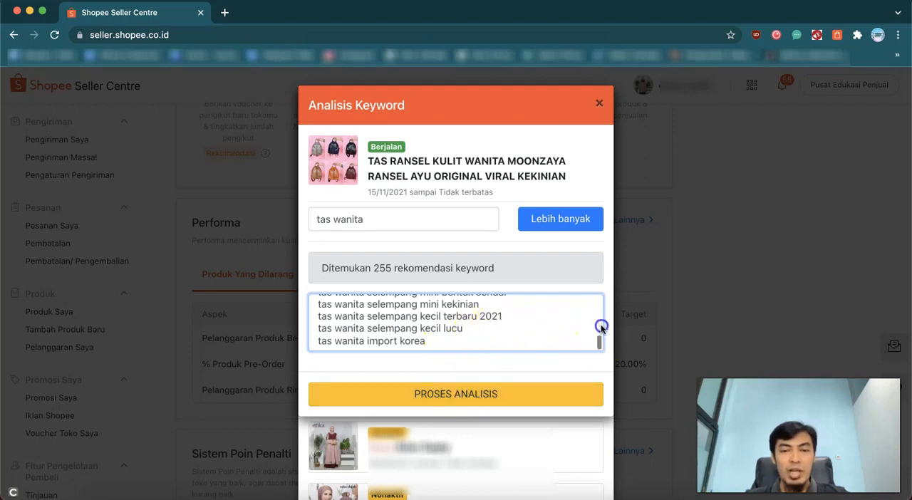
pyautogui.scroll(4, 547, 338)
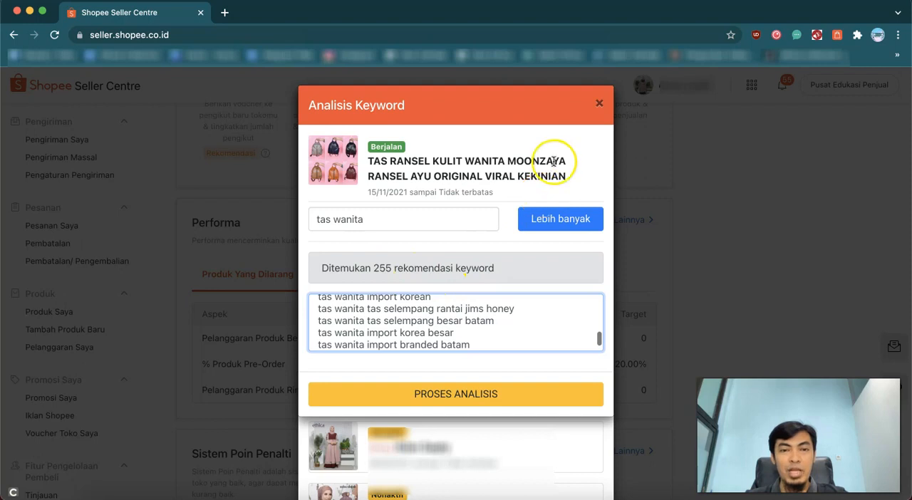
pyautogui.click(599, 106)
# Reopen the "TAS RANSEL KULIT WANITA MOONZAYA" campaign's analysis and enter "tas wanita" as the keyword
pyautogui.click(442, 218)
pyautogui.click(430, 218)
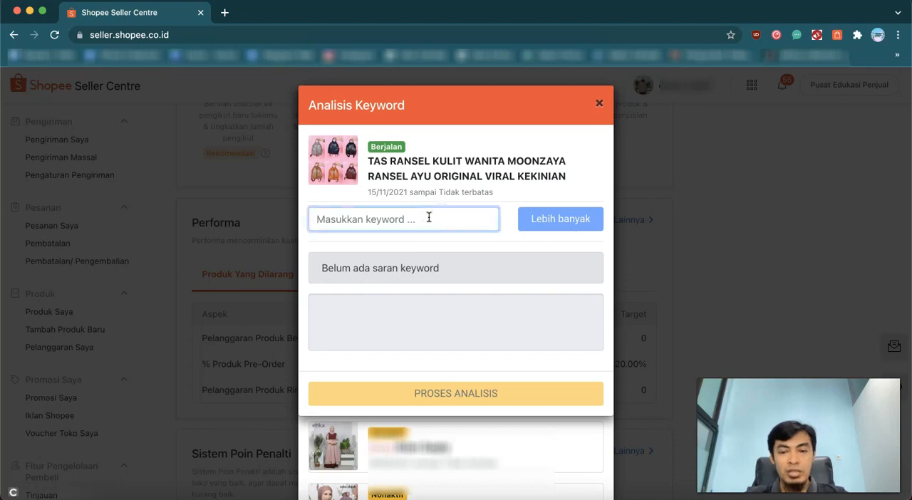
pyautogui.write('tas wani')
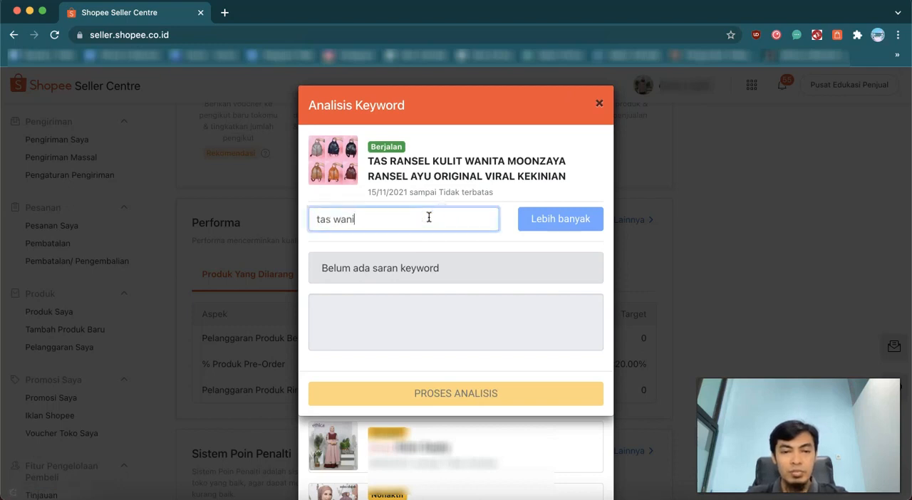
pyautogui.write('ta')
# Load more recommendations for the entered keyword and run the analysis on the resulting list
pyautogui.click(556, 221)
pyautogui.click(561, 224)
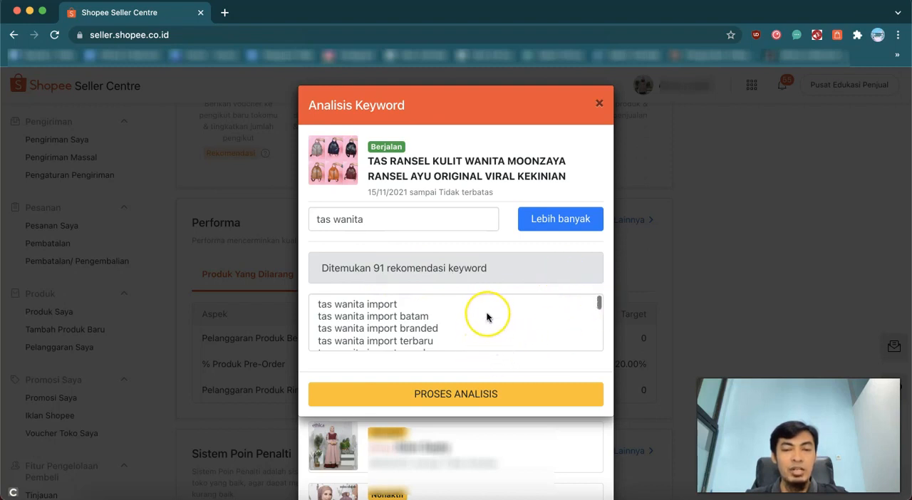
pyautogui.scroll(-1, 488, 313)
pyautogui.scroll(1, 489, 316)
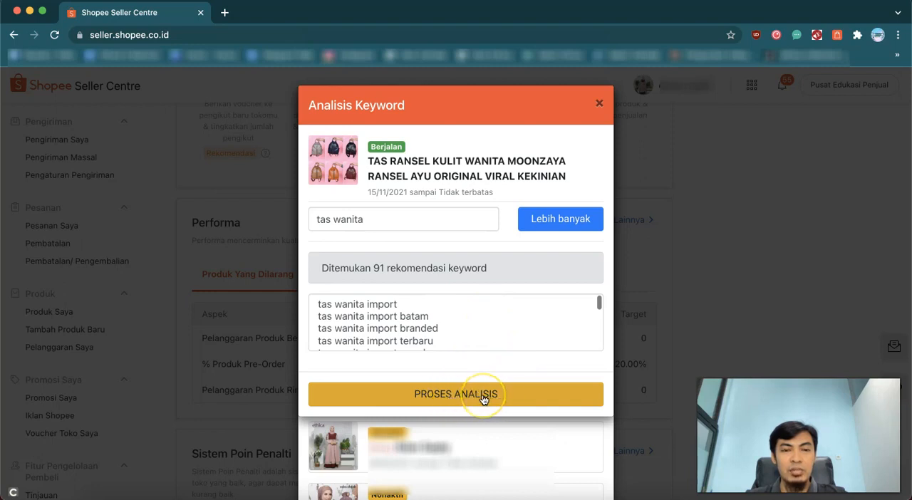
pyautogui.click(483, 399)
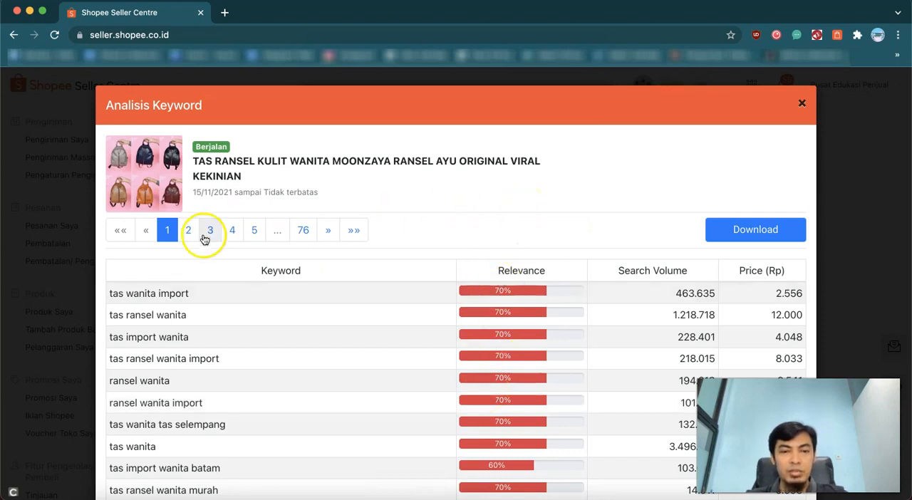
# Examine the relevance, search volume and price of the keywords on the first page of the analysis results
pyautogui.scroll(-1, 356, 320)
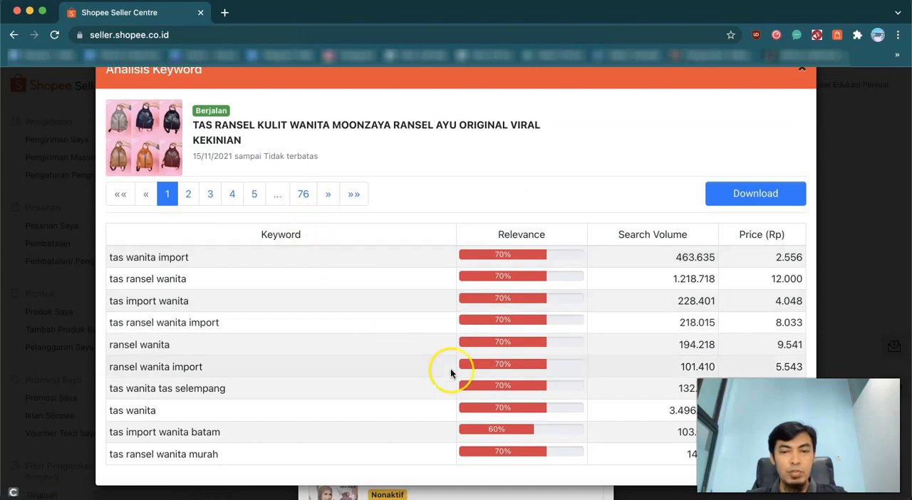
pyautogui.scroll(1, 435, 298)
pyautogui.scroll(1, 434, 298)
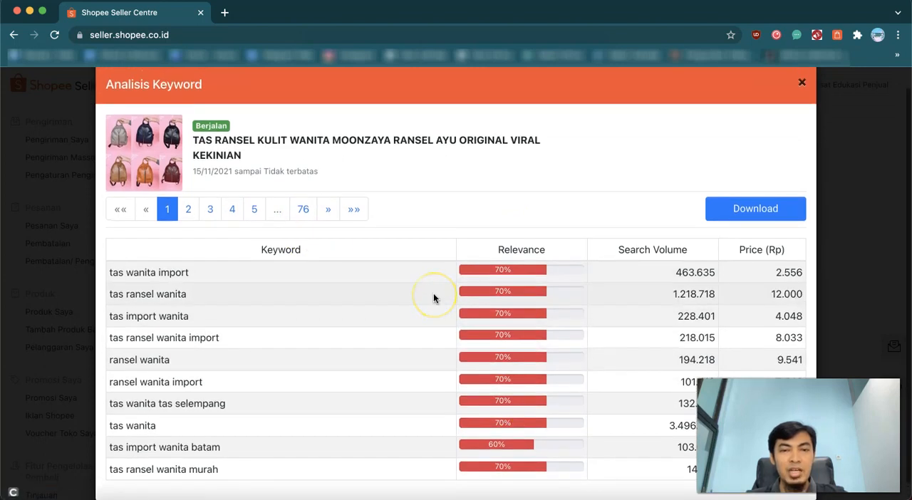
pyautogui.scroll(-1, 430, 303)
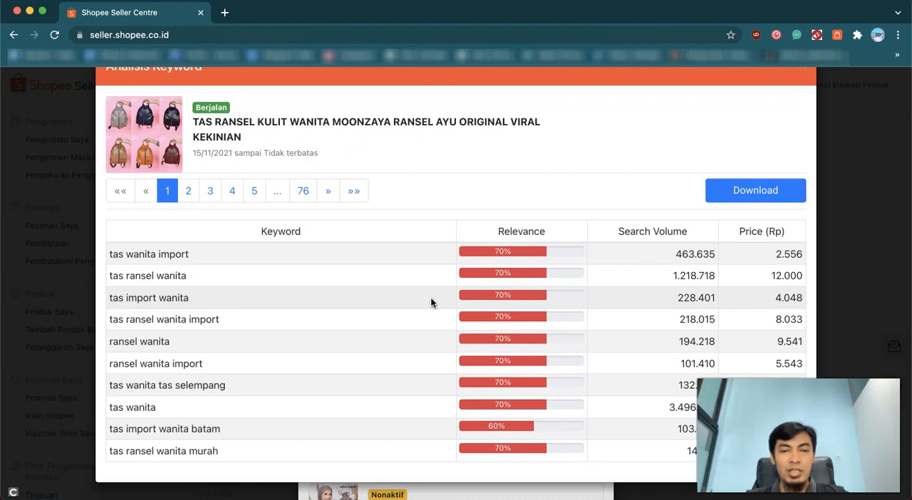
pyautogui.scroll(1, 432, 303)
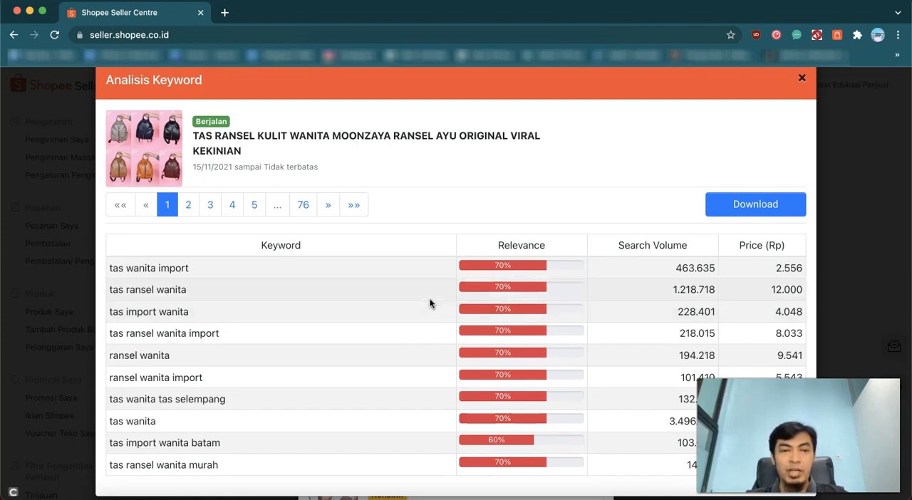
pyautogui.scroll(-1, 430, 303)
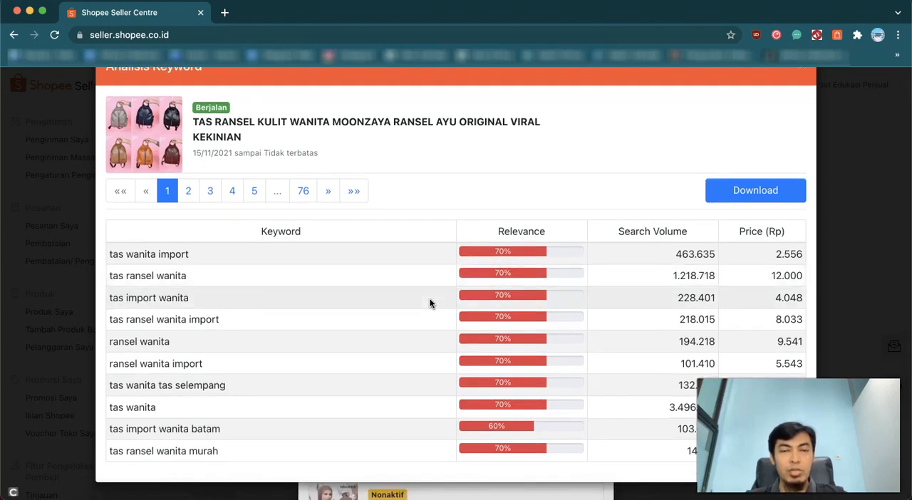
pyautogui.scroll(1, 430, 303)
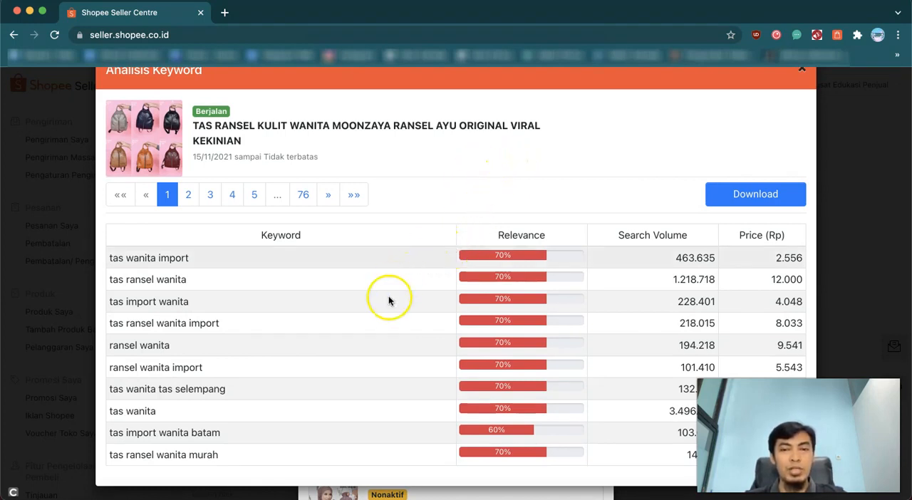
pyautogui.scroll(-1, 440, 315)
pyautogui.scroll(2, 440, 316)
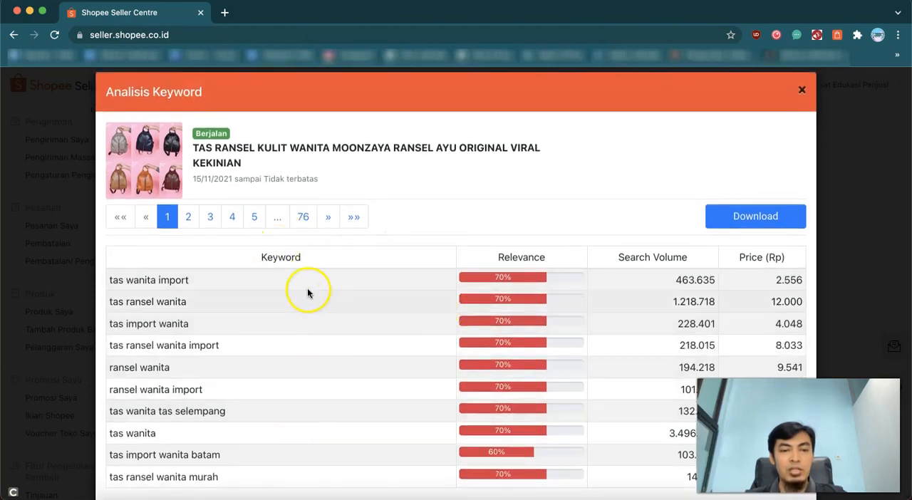
pyautogui.scroll(-2, 307, 292)
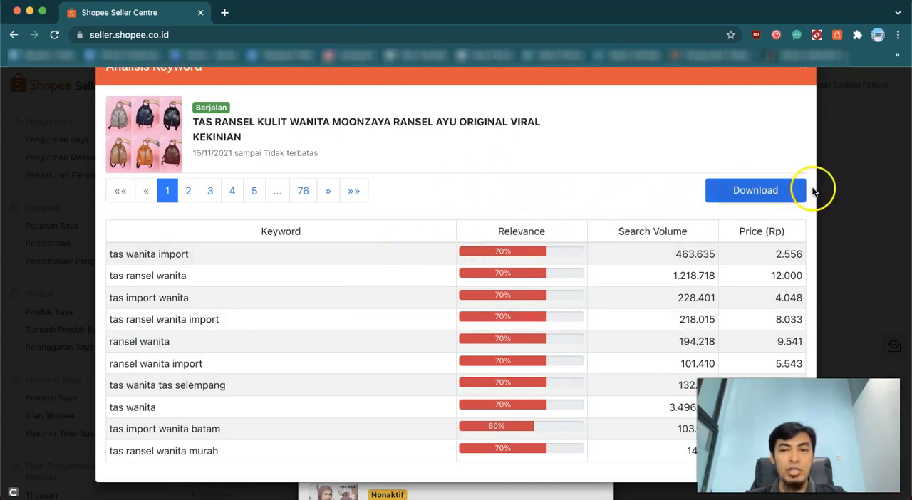
# Download the keyword analysis results, locate keyword-result.csv in the Downloads folder and open it in Microsoft Excel
pyautogui.click(762, 192)
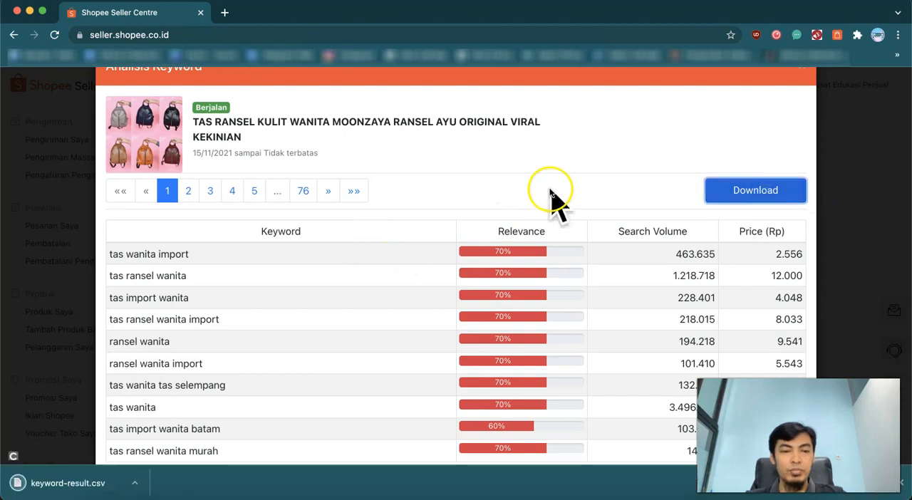
pyautogui.click(136, 487)
pyautogui.click(166, 467)
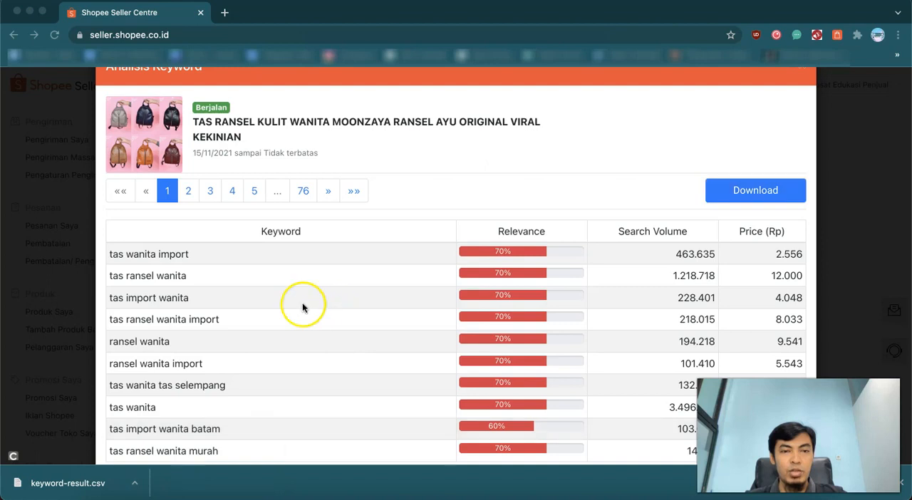
pyautogui.rightClick(263, 107)
pyautogui.moveTo(316, 130)
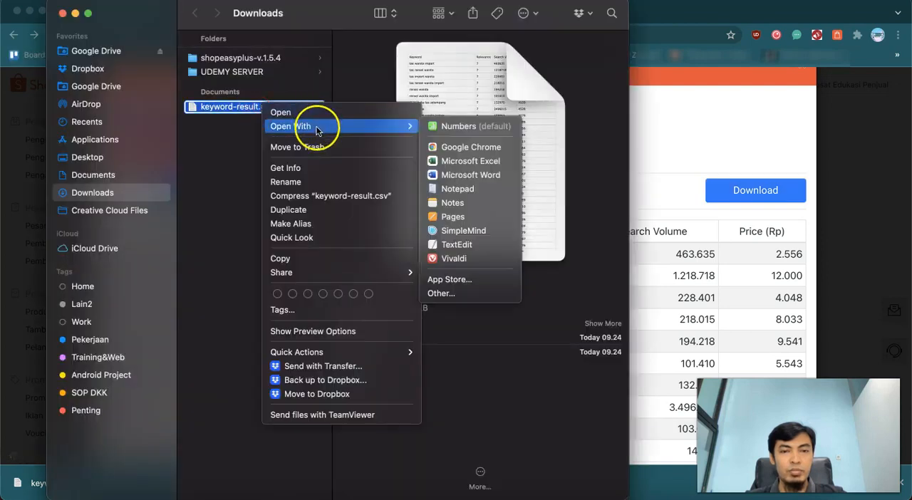
pyautogui.click(445, 161)
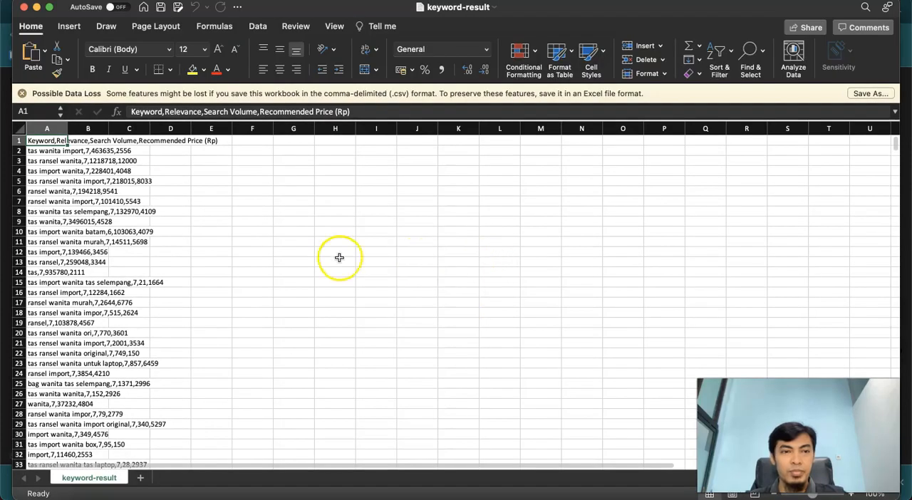
# Dismiss the data loss notice and split column A into separate columns as delimited text, adding comma as a delimiter
pyautogui.scroll(-3, 116, 193)
pyautogui.scroll(3, 117, 193)
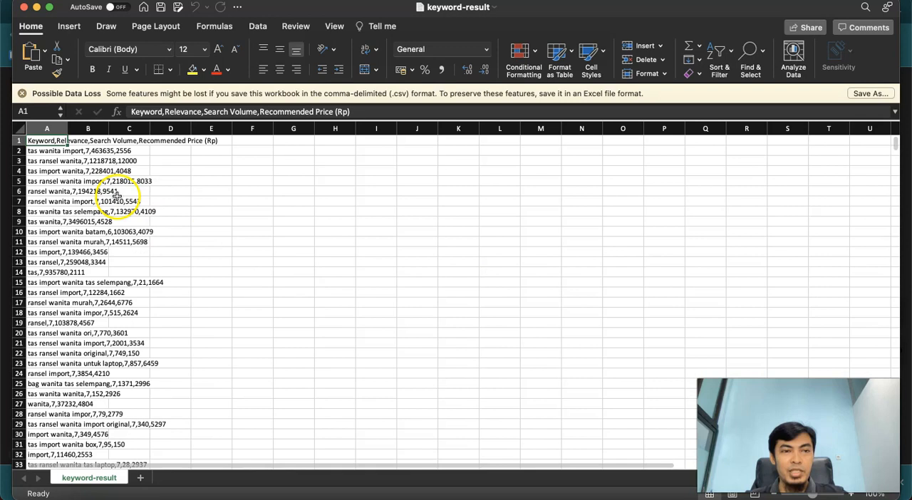
pyautogui.click(21, 93)
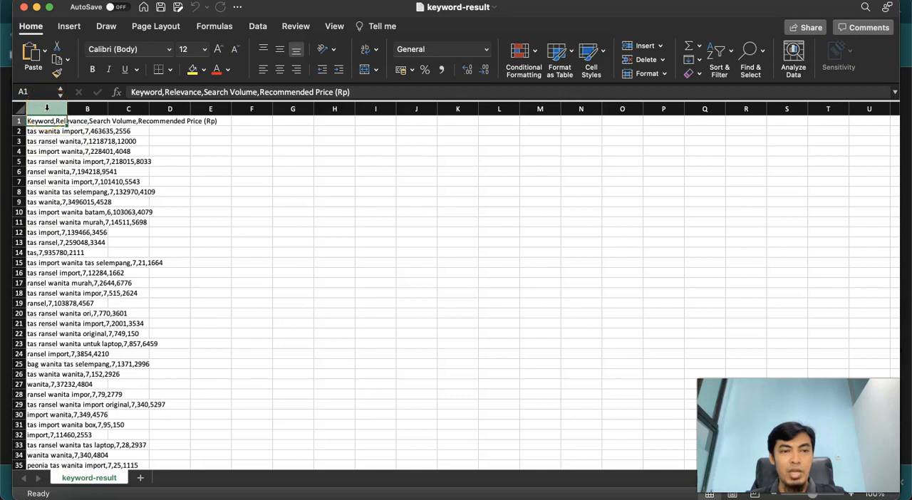
pyautogui.click(47, 108)
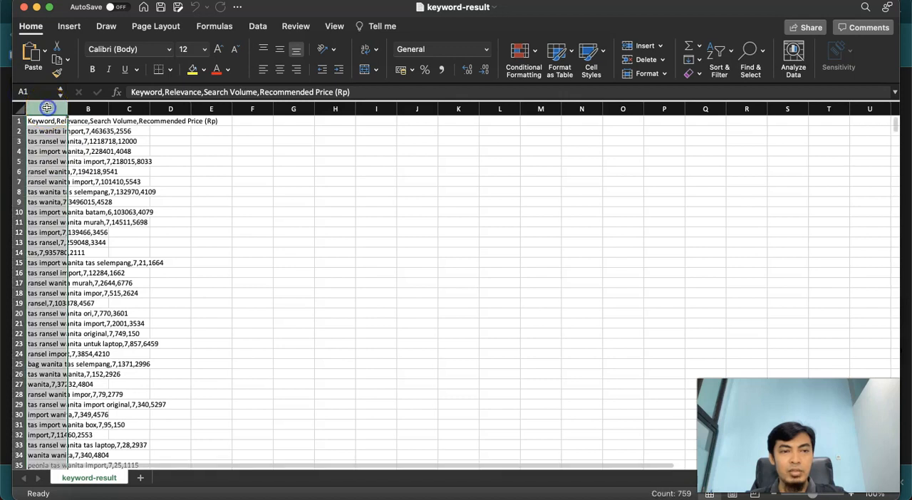
pyautogui.click(258, 27)
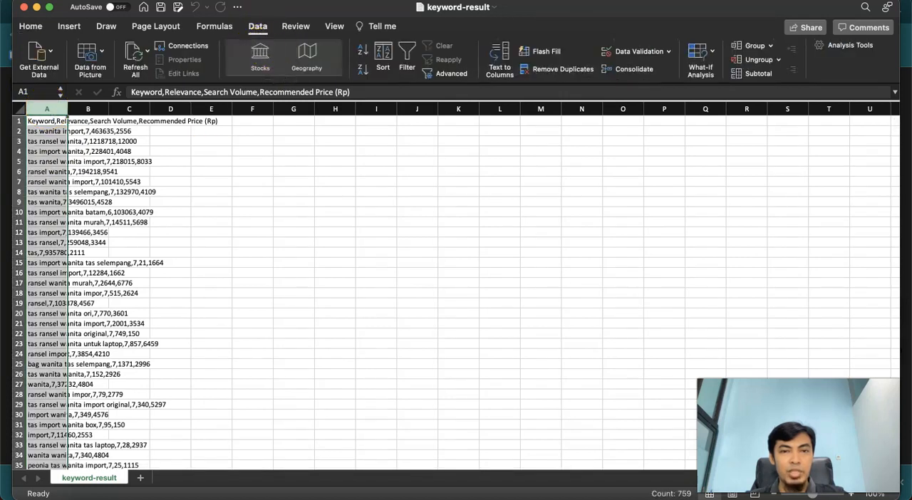
pyautogui.click(499, 68)
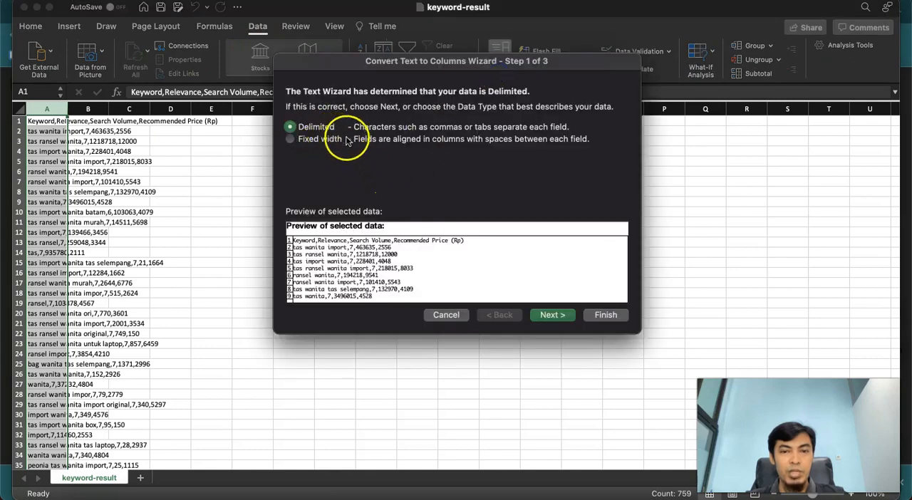
pyautogui.click(568, 320)
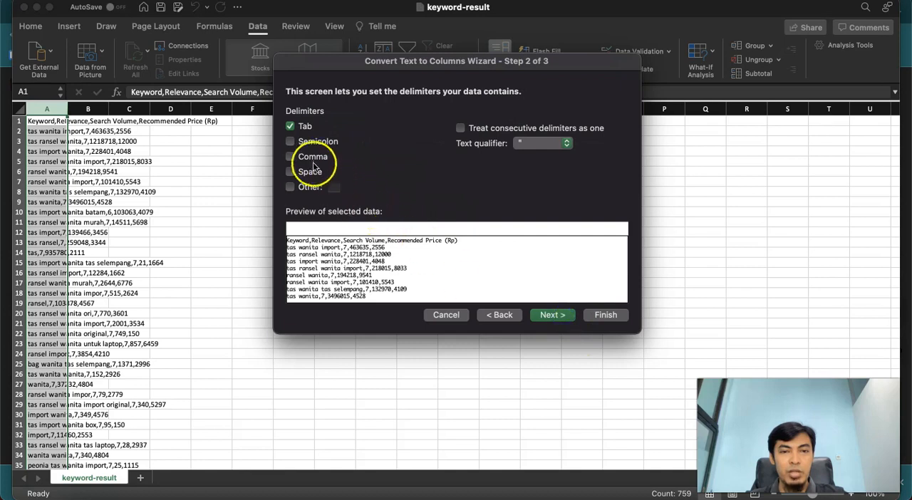
pyautogui.click(311, 161)
pyautogui.click(606, 315)
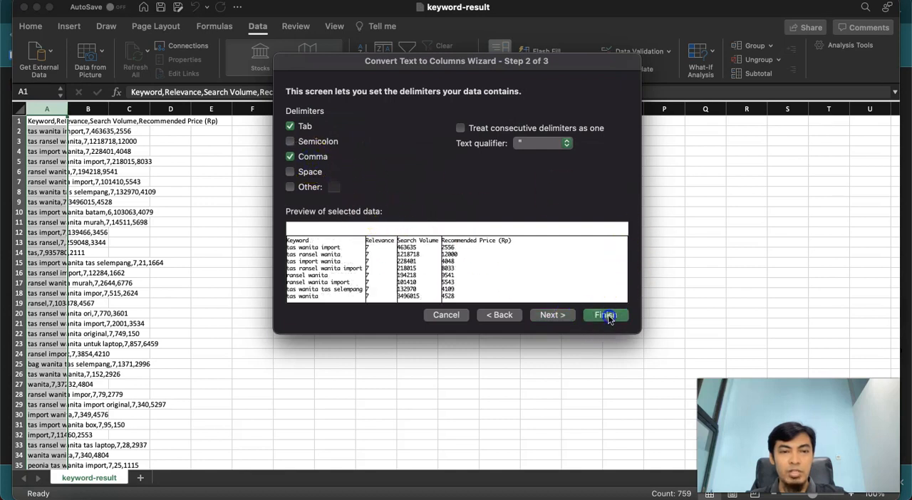
# Widen the Keyword and Search Volume columns to fit their contents
pyautogui.moveTo(67, 109); pyautogui.dragTo(184, 109)
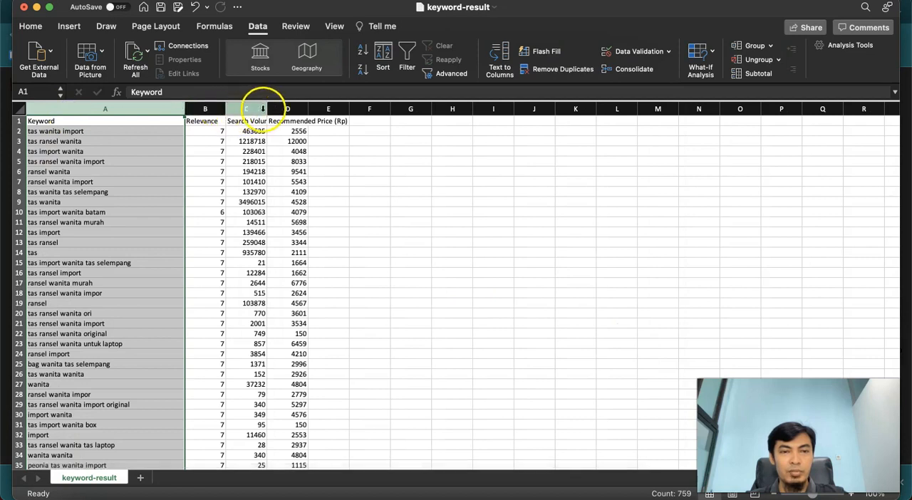
pyautogui.moveTo(267, 109); pyautogui.dragTo(337, 109)
pyautogui.click(457, 192)
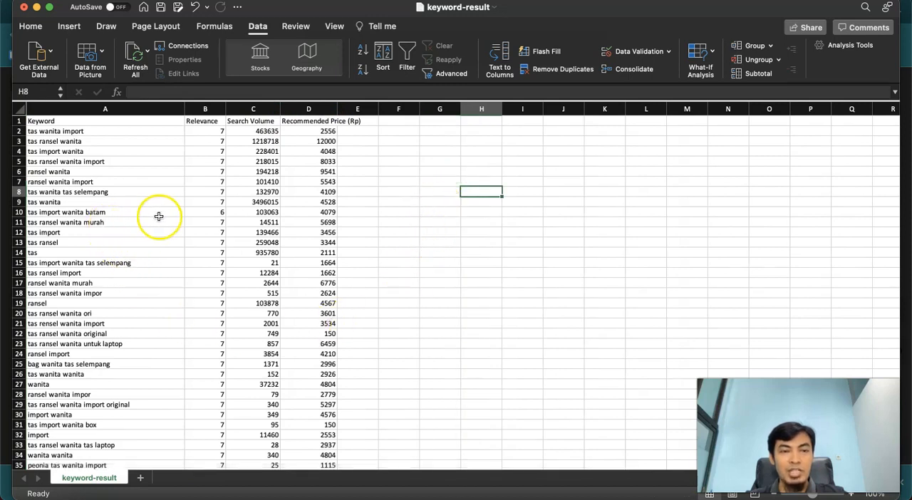
# Add filters to the header row of the keyword table, starting from cell A1
pyautogui.click(122, 120)
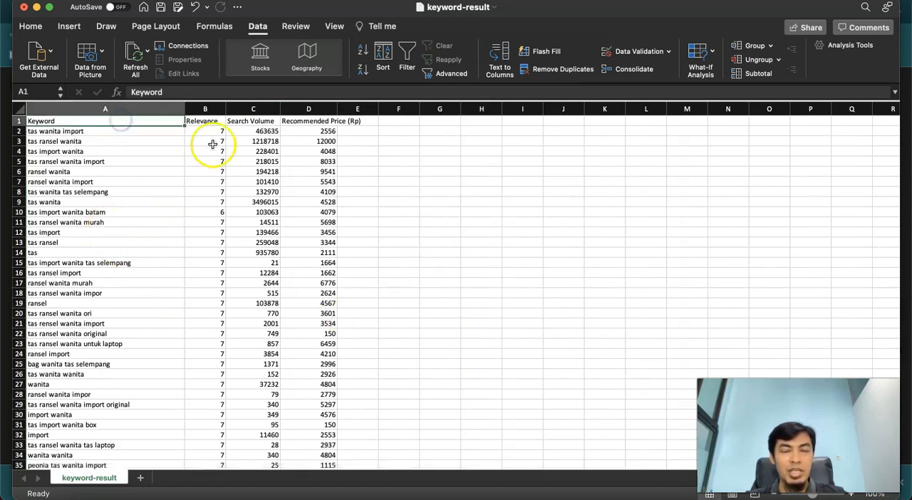
pyautogui.scroll(-3, 187, 204)
pyautogui.scroll(-3, 146, 205)
pyautogui.scroll(5, 144, 207)
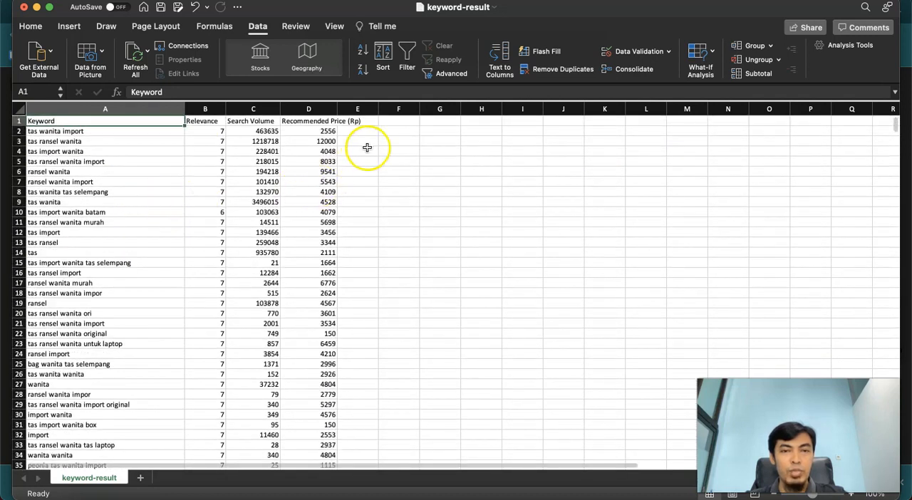
pyautogui.click(30, 26)
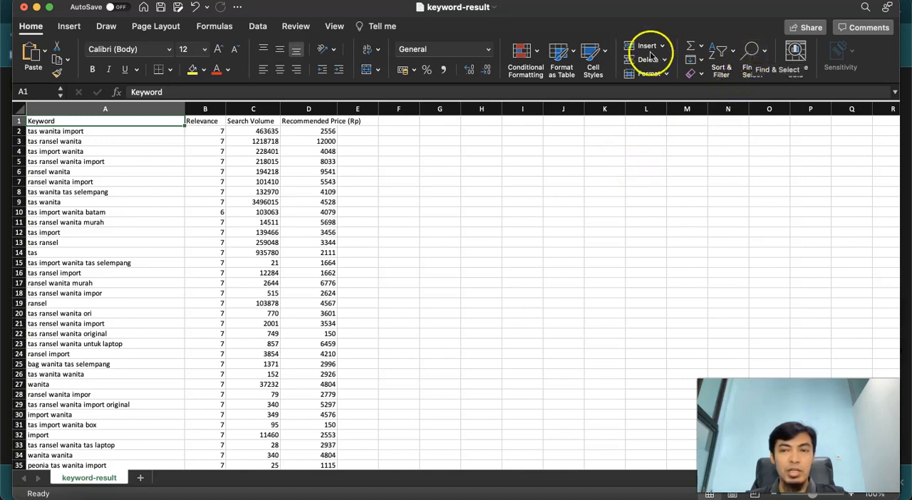
pyautogui.click(719, 51)
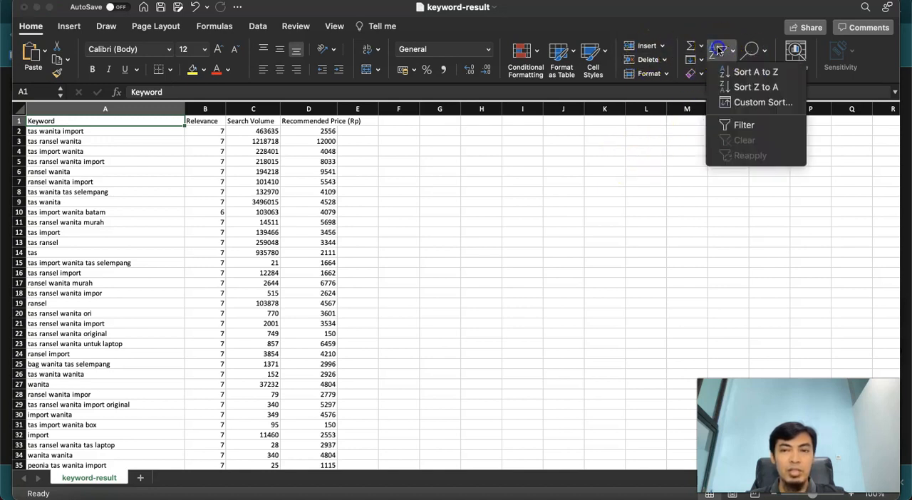
pyautogui.click(727, 125)
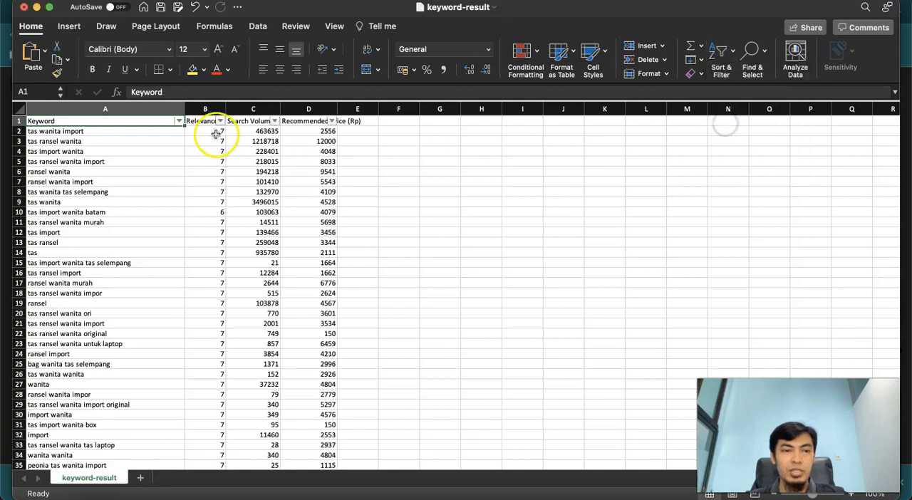
# Filter the Keyword column to entries that contain "wanita" and close the filter settings
pyautogui.click(180, 121)
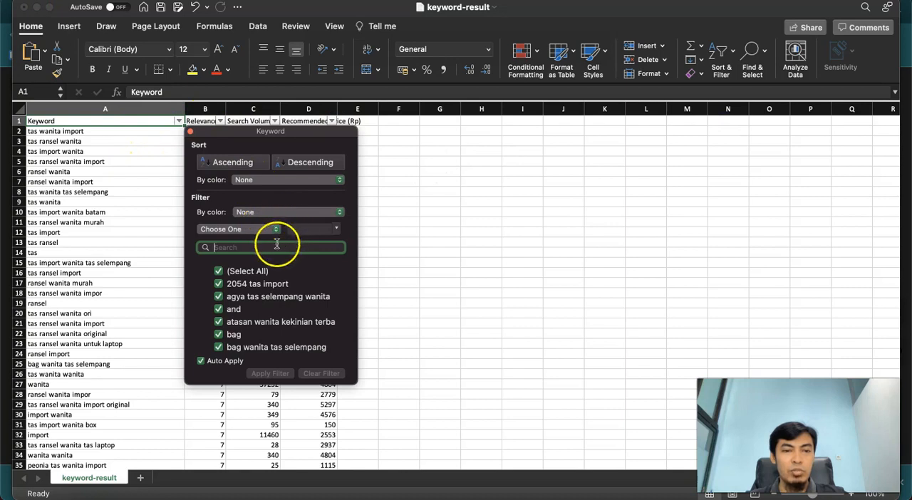
pyautogui.click(265, 212)
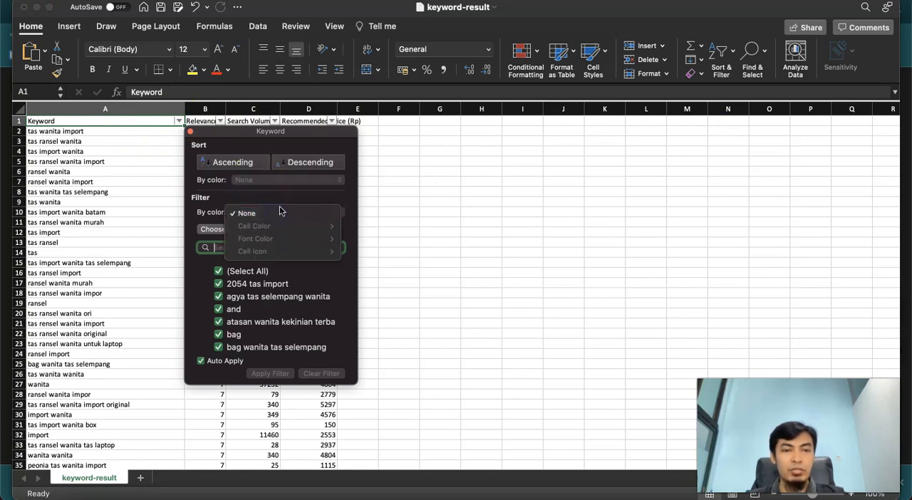
pyautogui.click(246, 214)
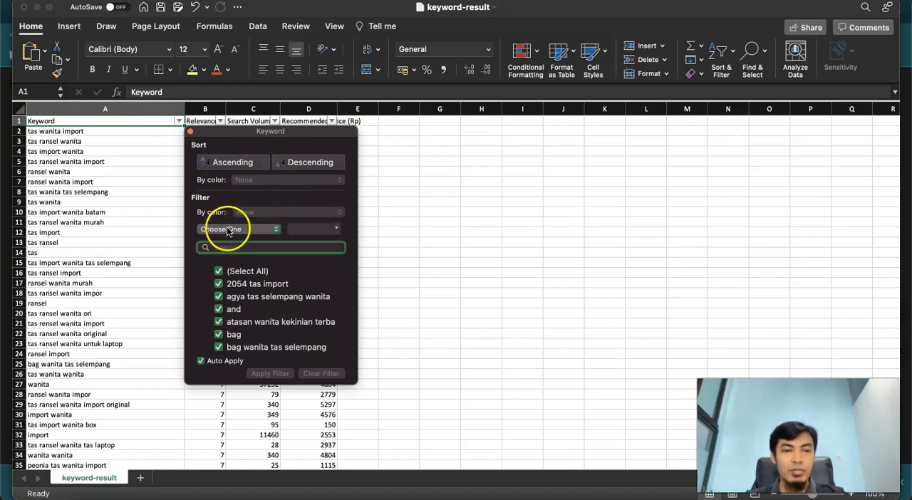
pyautogui.click(228, 230)
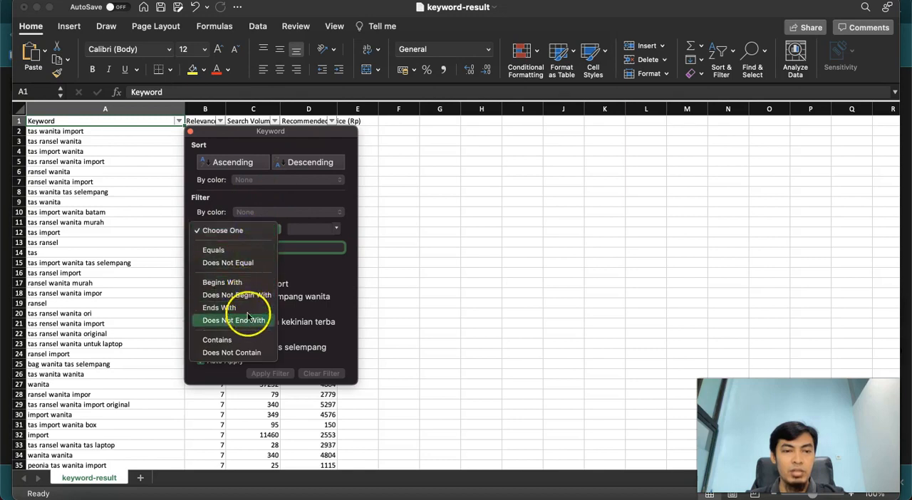
pyautogui.click(235, 340)
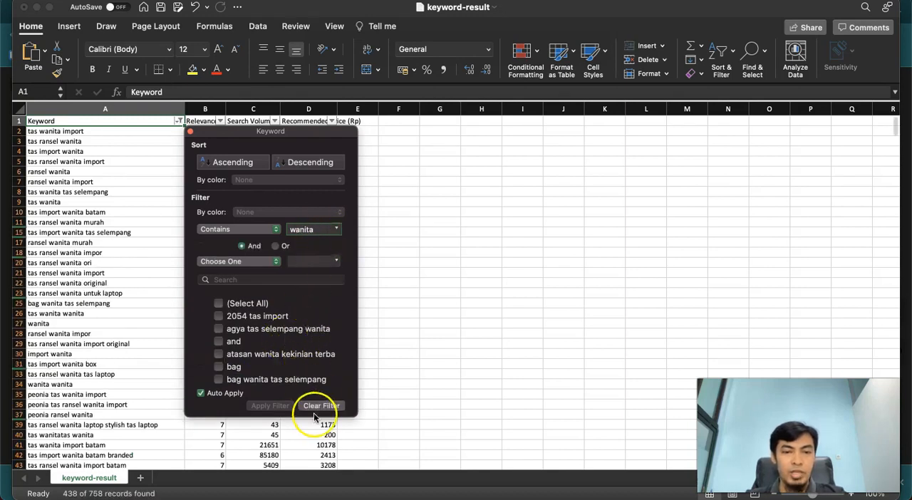
pyautogui.click(189, 133)
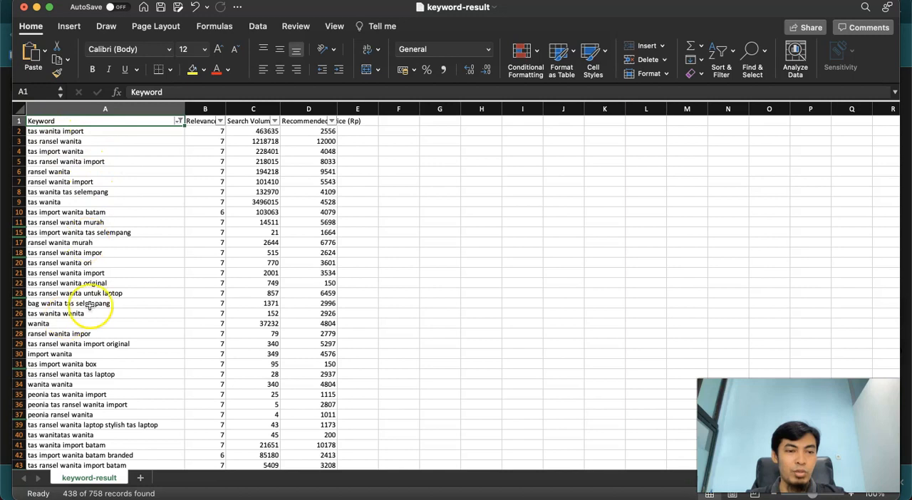
# Examine the filtered keywords together with their relevance, search volume and recommended price
pyautogui.scroll(-3, 69, 299)
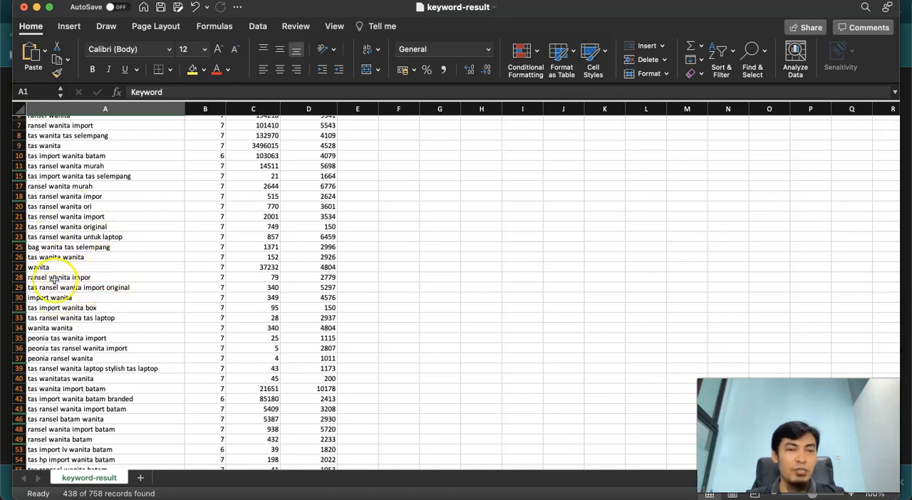
pyautogui.scroll(-3, 117, 284)
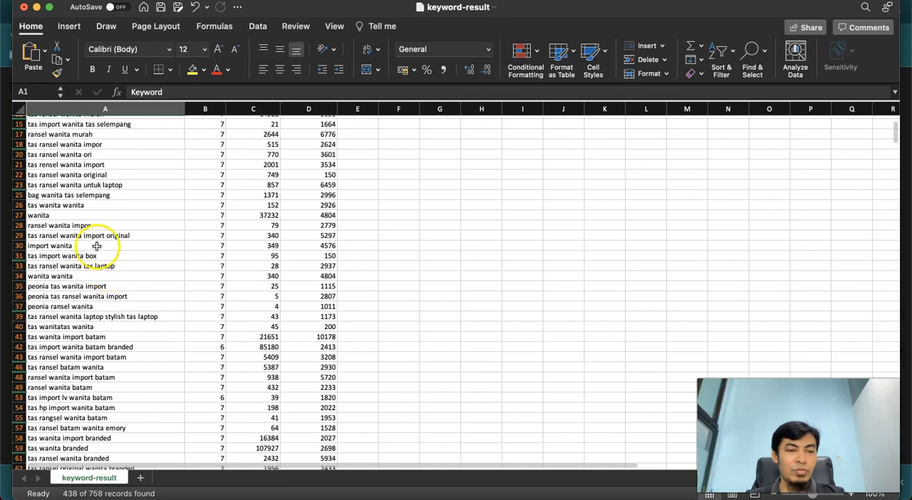
pyautogui.click(70, 215)
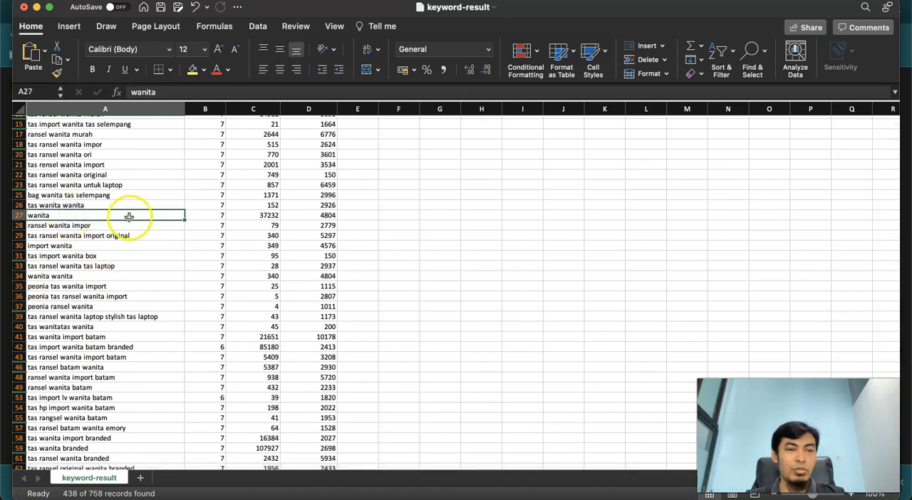
pyautogui.scroll(-2, 99, 214)
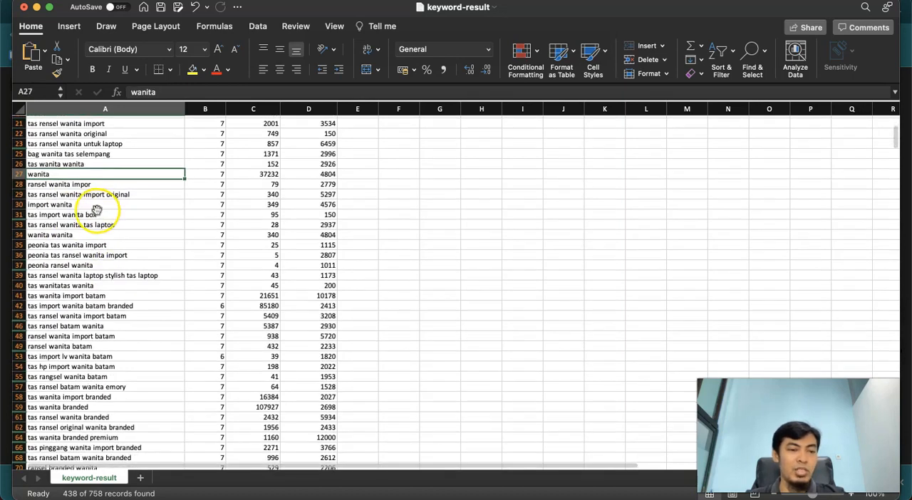
pyautogui.scroll(-5, 118, 238)
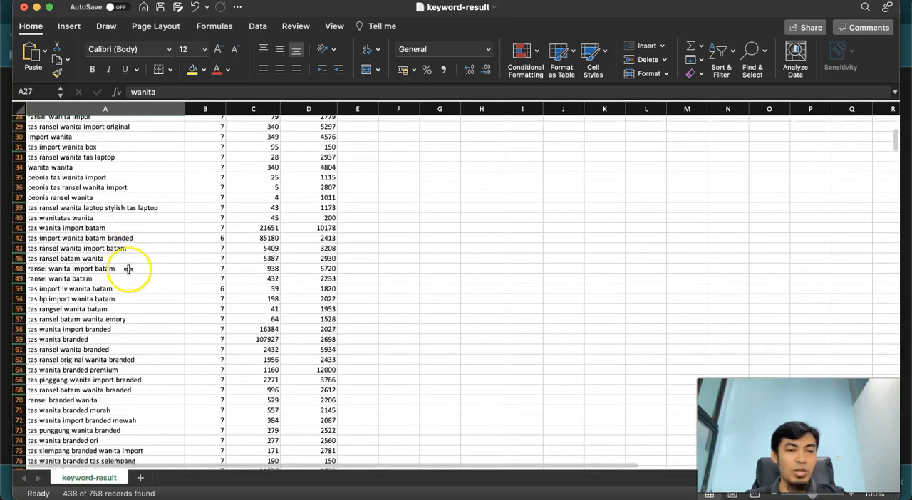
pyautogui.scroll(-10, 121, 279)
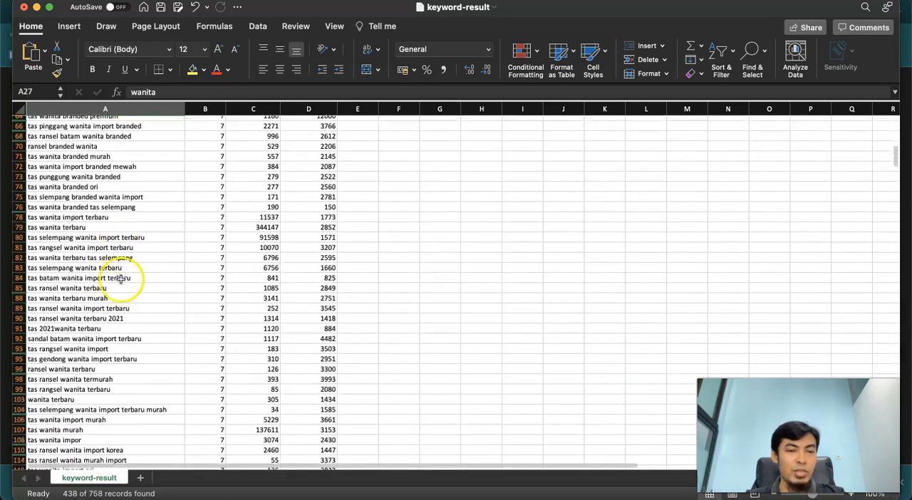
pyautogui.scroll(15, 120, 280)
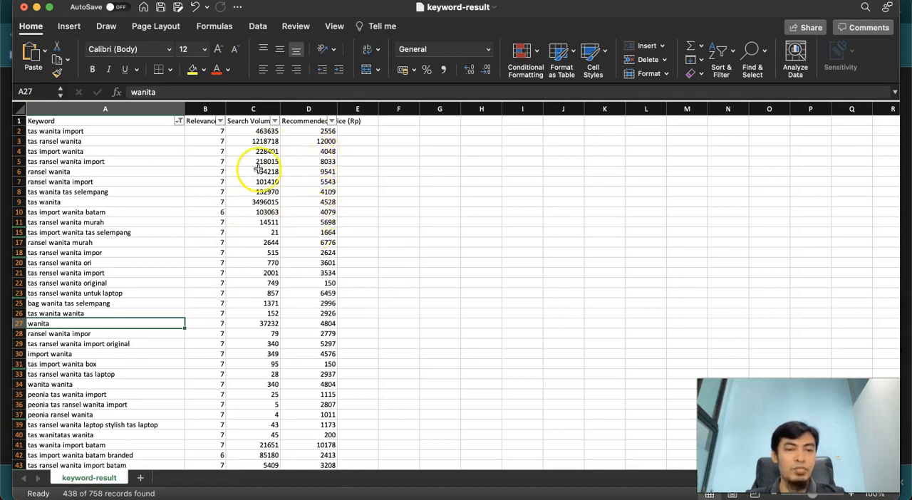
# Filter the Recommended Price (Rp) column to values less than 1000 and close the filter settings
pyautogui.click(332, 121)
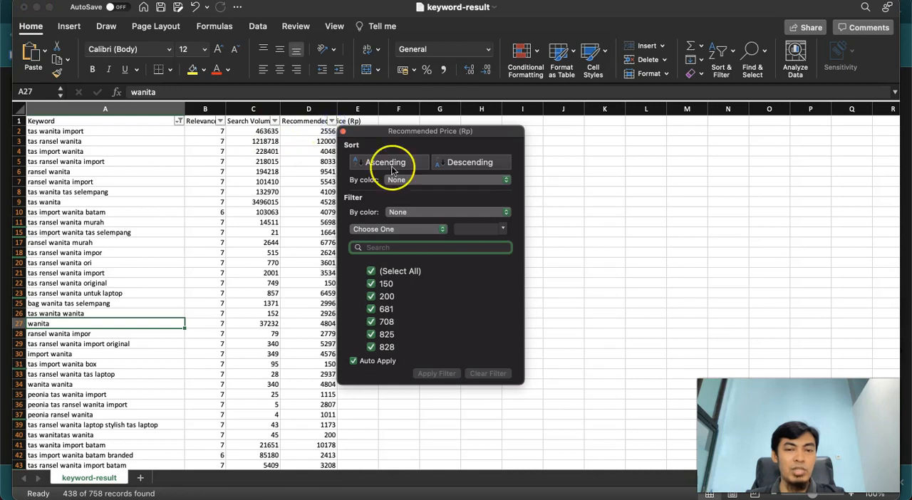
pyautogui.click(399, 230)
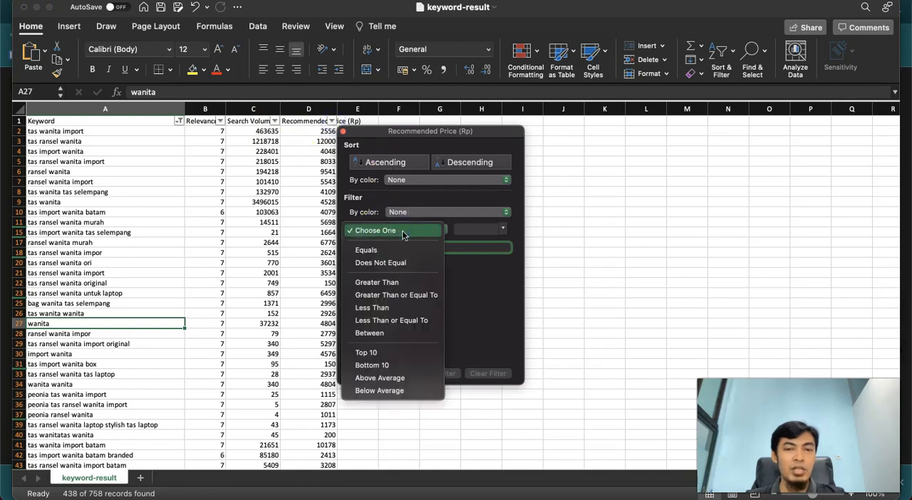
pyautogui.click(399, 308)
pyautogui.click(473, 232)
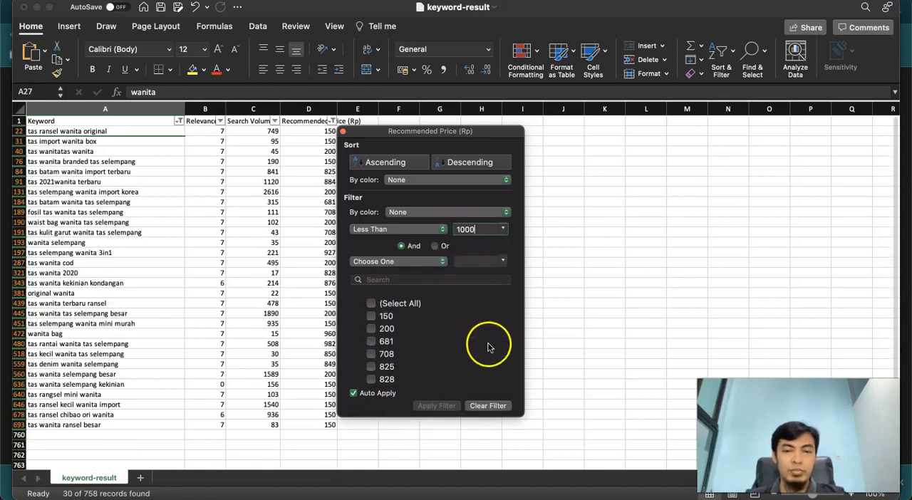
pyautogui.click(596, 199)
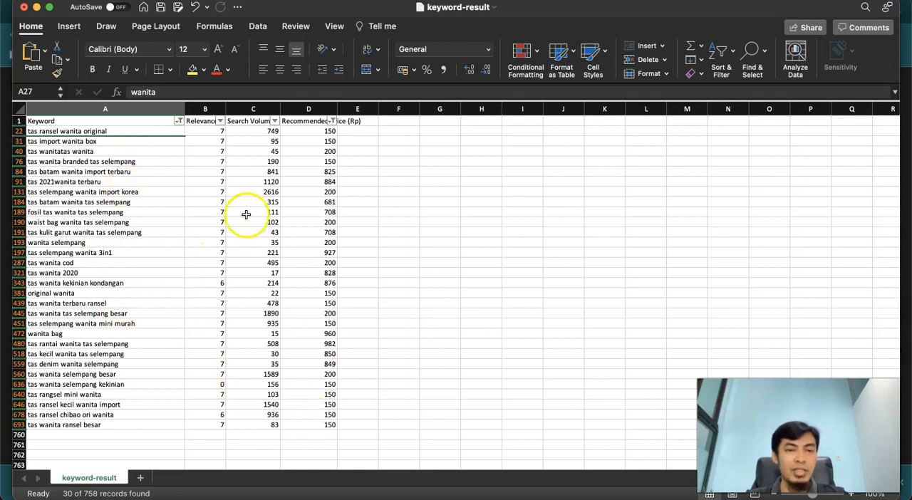
# Filter the Search Volume column to values greater than 1000 and close the filter settings
pyautogui.click(275, 121)
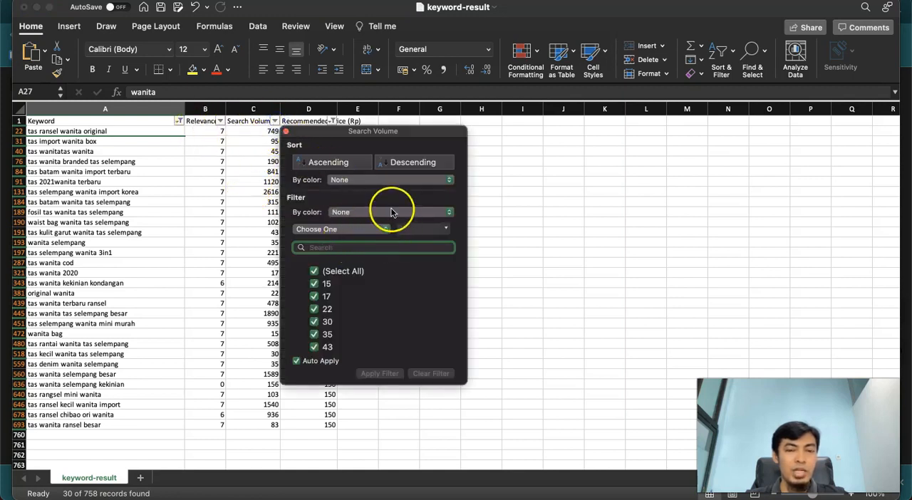
pyautogui.click(367, 213)
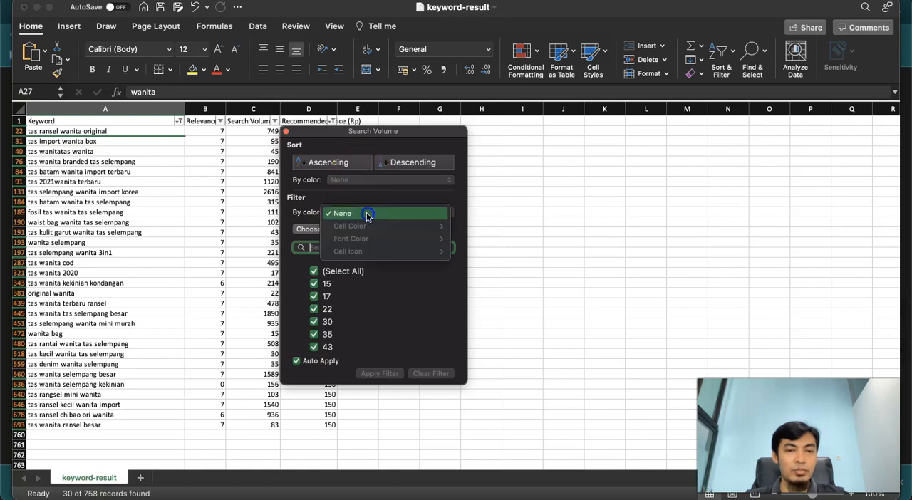
pyautogui.click(335, 227)
pyautogui.click(333, 229)
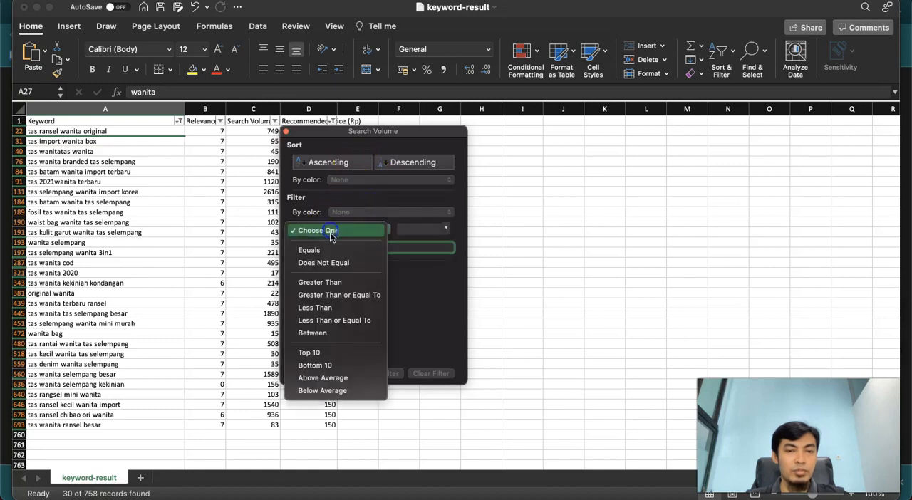
pyautogui.click(320, 282)
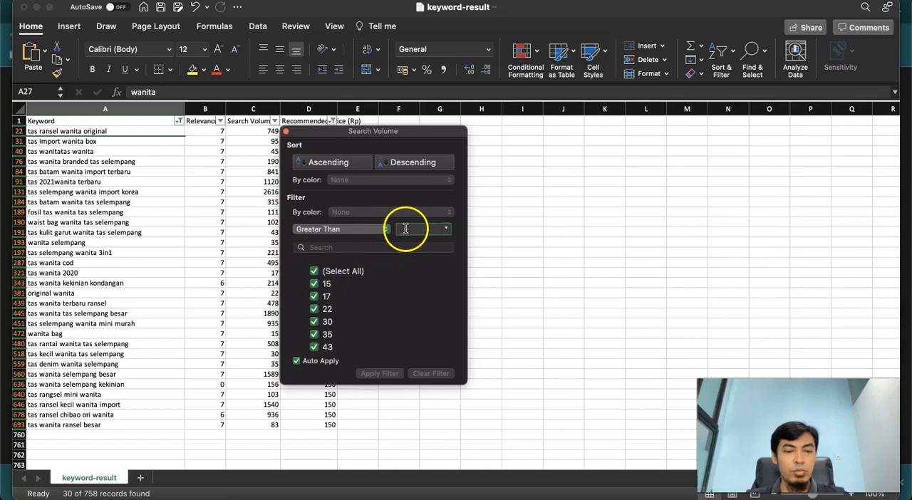
pyautogui.click(404, 230)
pyautogui.write('1000')
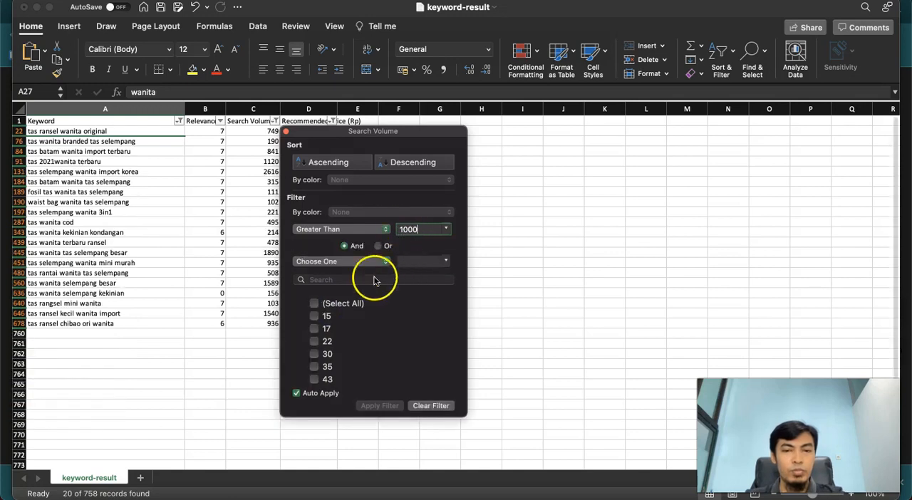
pyautogui.click(529, 285)
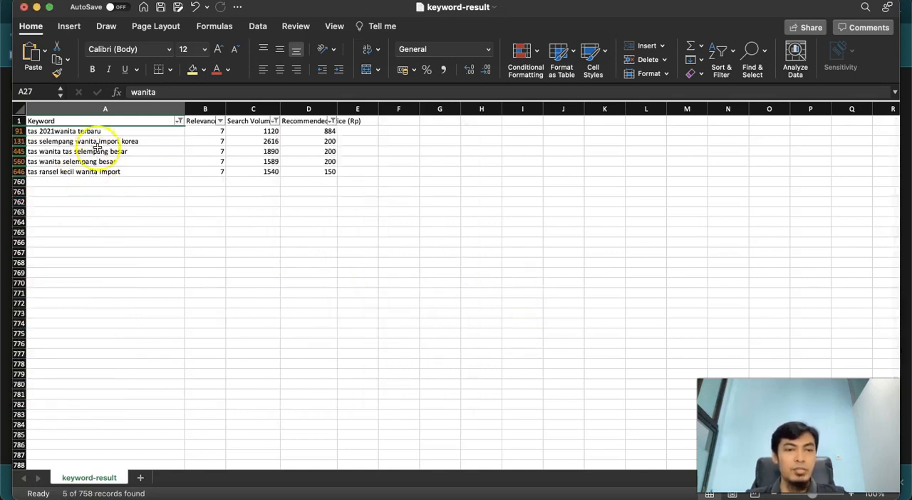